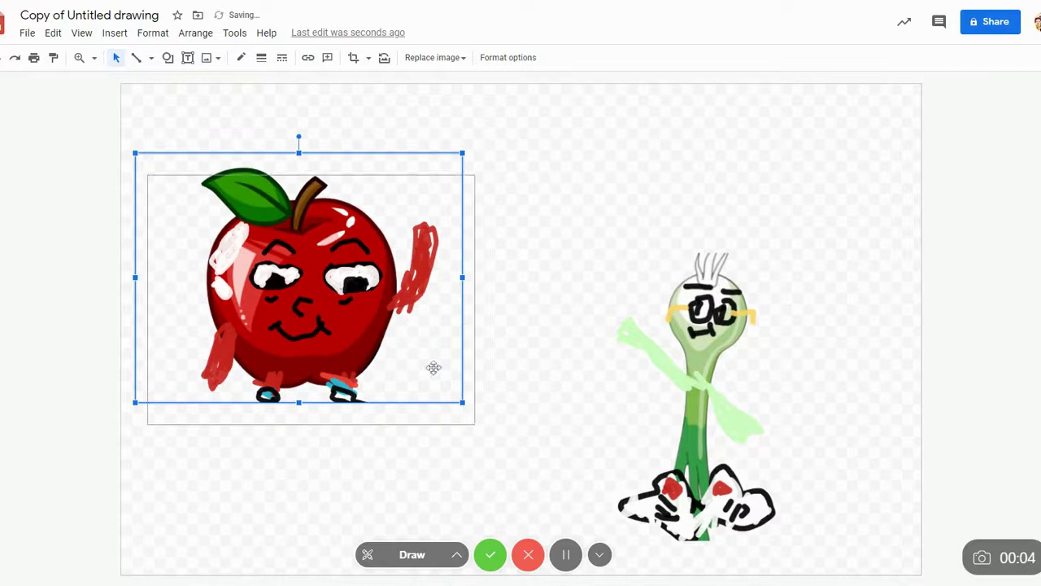
Reposition the apple character on the left half of the canvas and move the onion character up on the right half.
drag(724, 444, 663, 428)
drag(402, 434, 342, 396)
drag(324, 447, 392, 375)
drag(392, 376, 371, 395)
drag(602, 405, 627, 331)
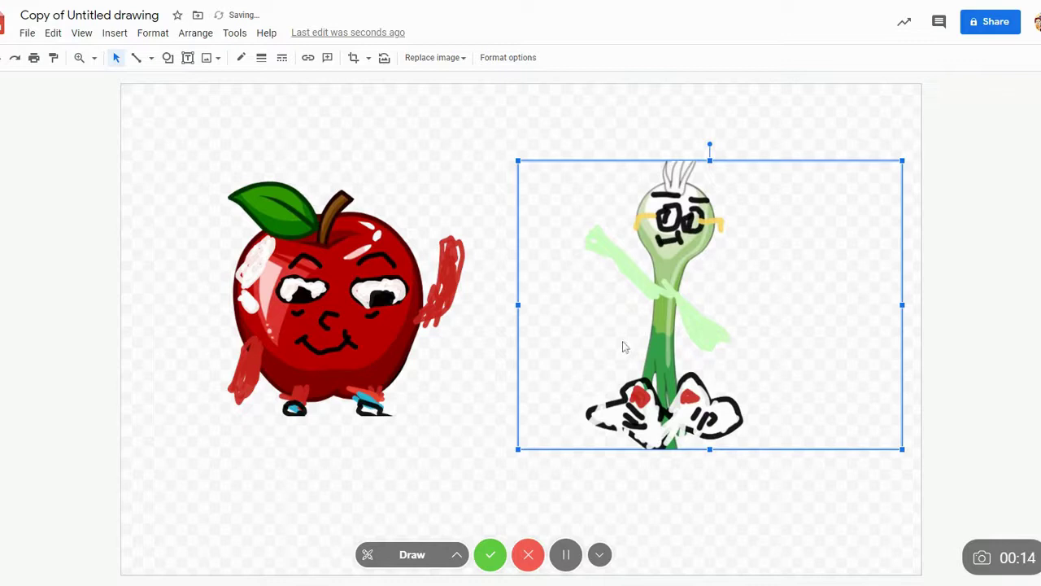
drag(696, 342, 674, 353)
drag(690, 358, 755, 347)
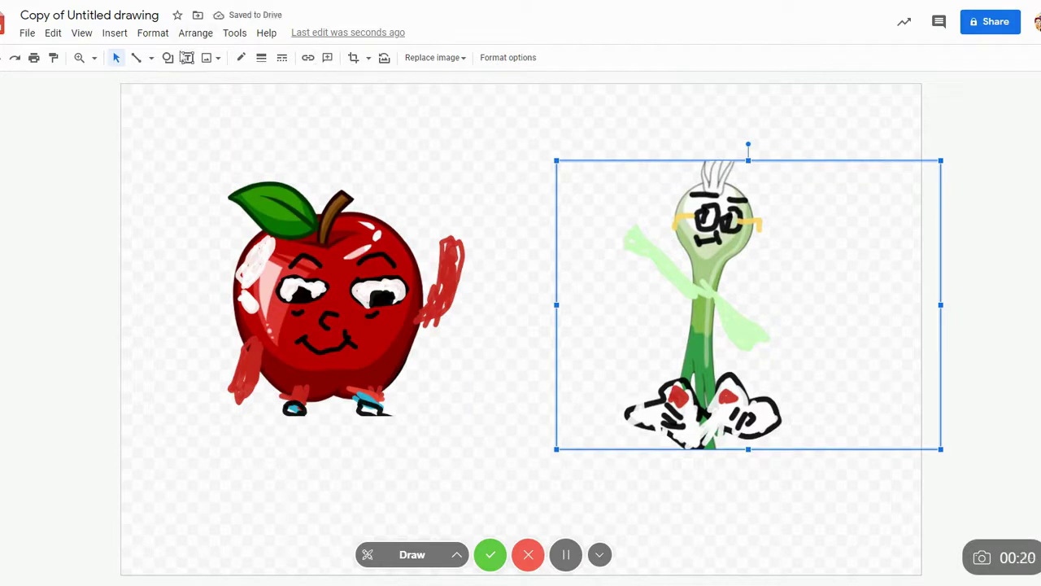
Draw a large oval body and place it overlapping the lower part of the apple character.
click(167, 57)
mouse_move(188, 83)
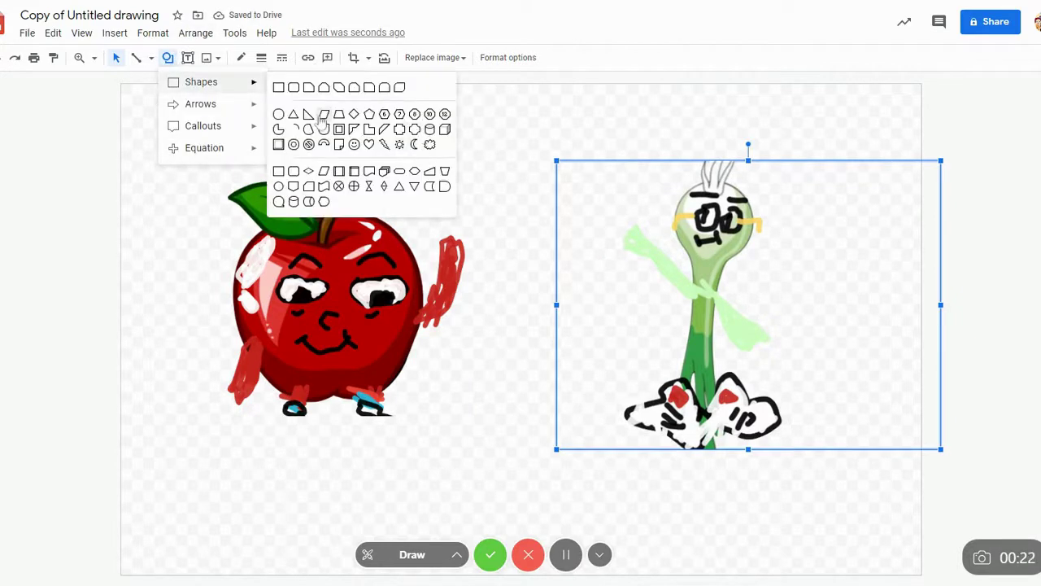
click(279, 115)
drag(260, 326, 479, 488)
drag(414, 439, 436, 484)
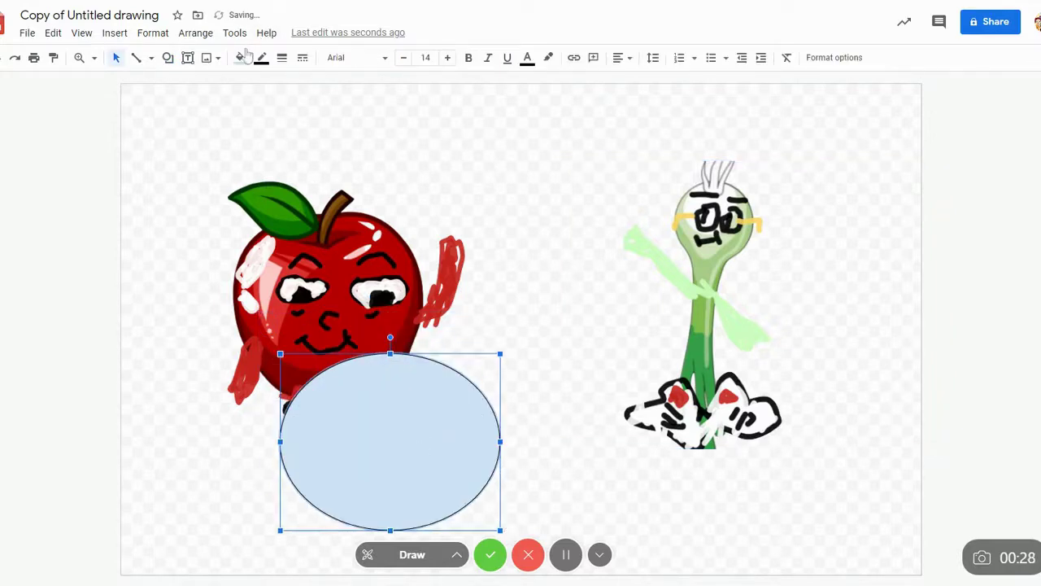
Draw two short leg lines extending outward from the lower left and lower right edges of the large oval.
click(116, 59)
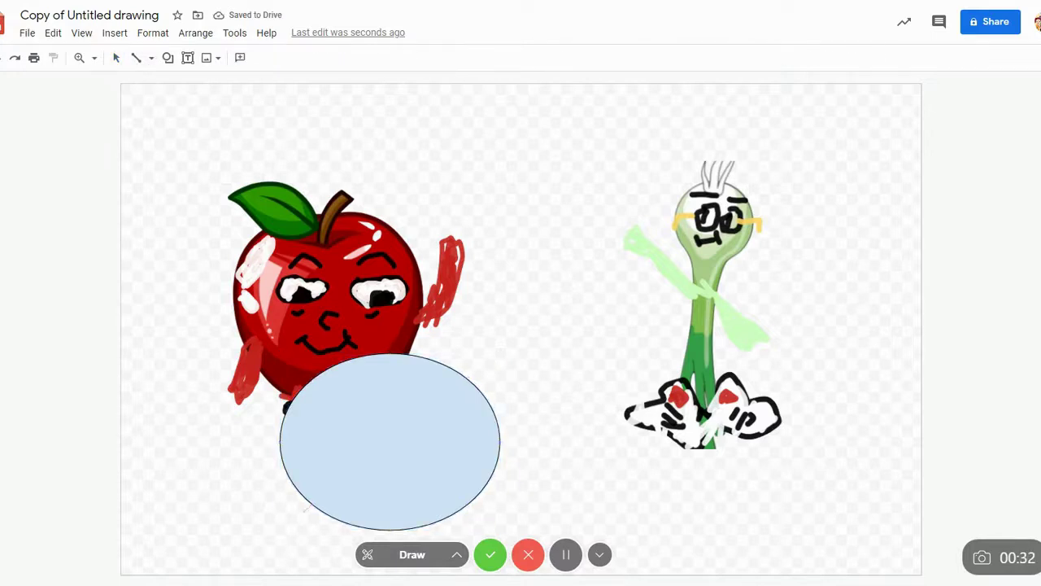
click(303, 514)
drag(468, 505, 521, 526)
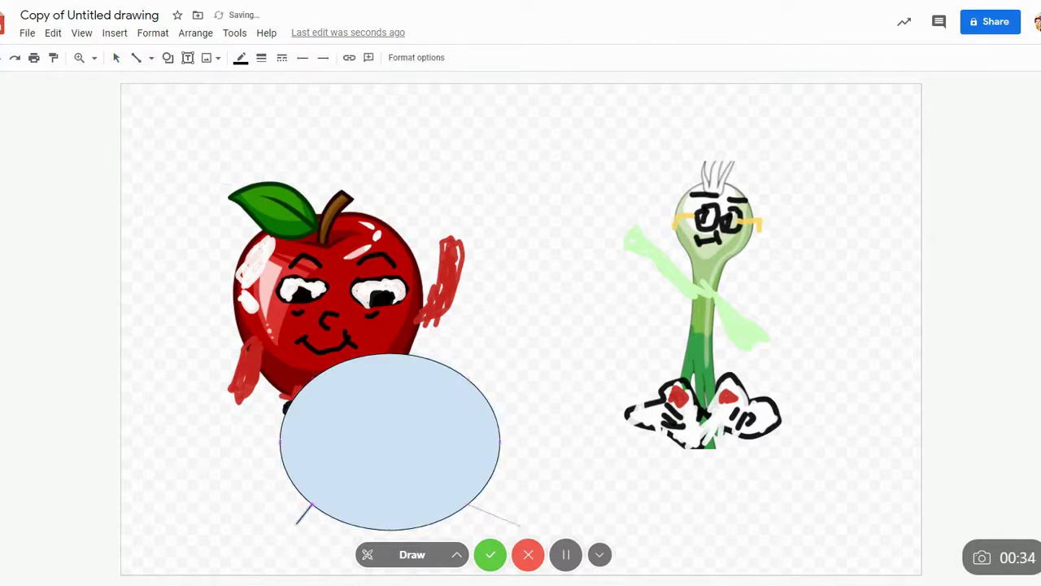
click(600, 553)
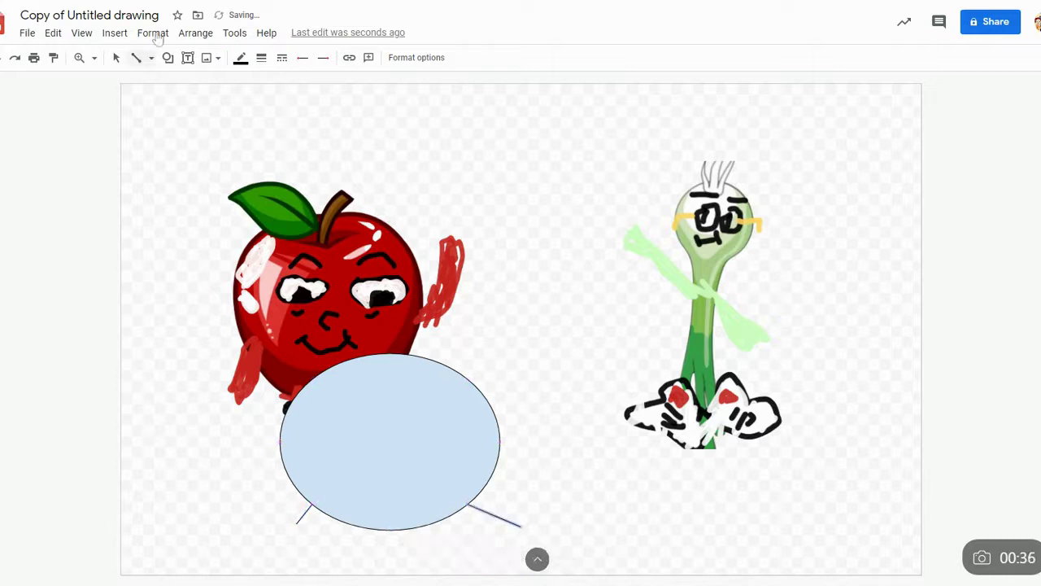
Draw a small flat oval as a foot at the end of the left leg line.
click(168, 58)
mouse_move(207, 90)
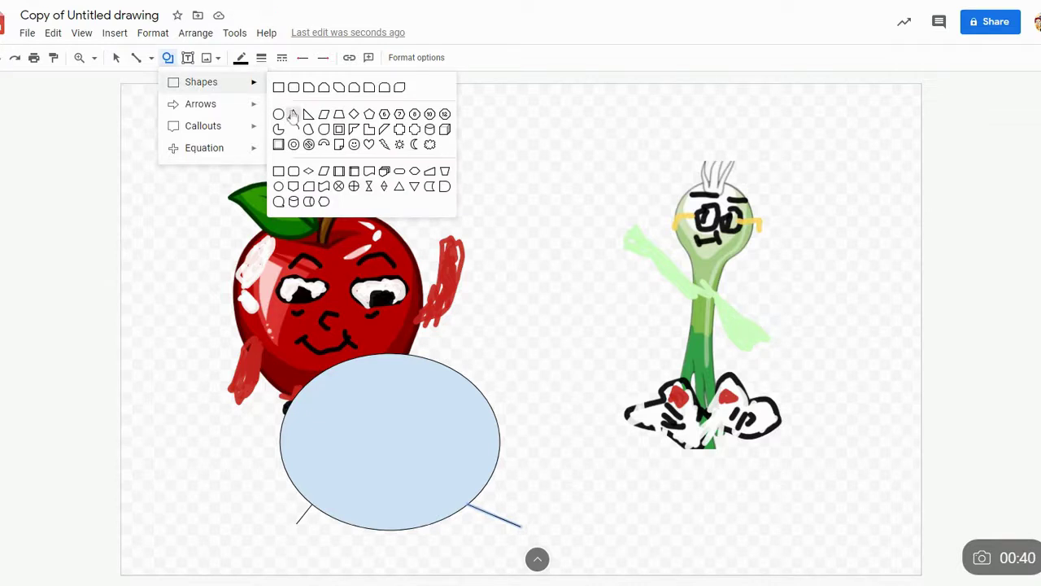
click(278, 114)
mouse_move(291, 520)
mouse_down()
mouse_move(326, 542)
mouse_move(309, 531)
mouse_up()
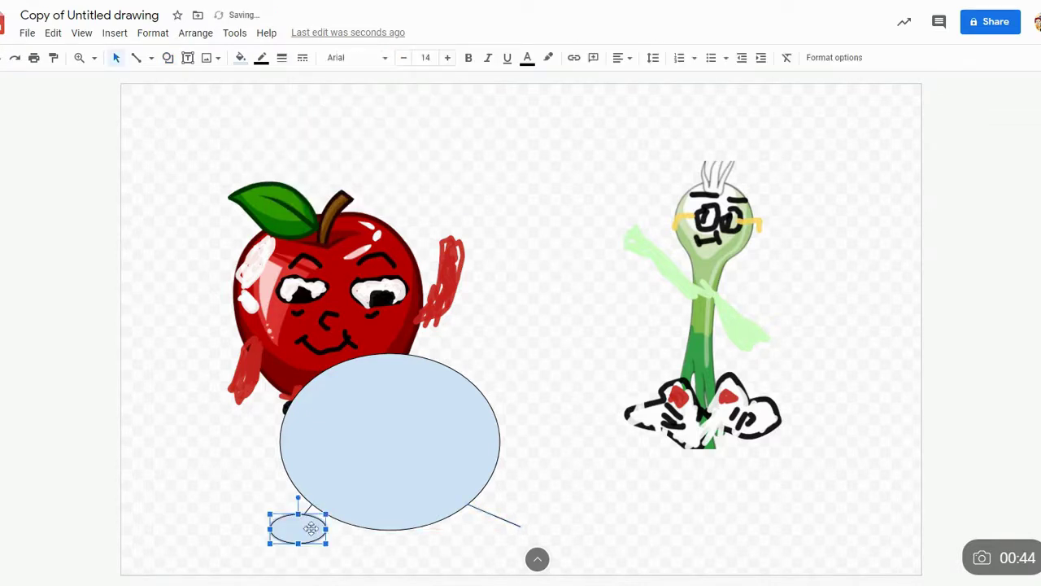
Duplicate the small foot oval and place the copy at the end of the right leg line.
right_click(309, 528)
click(364, 165)
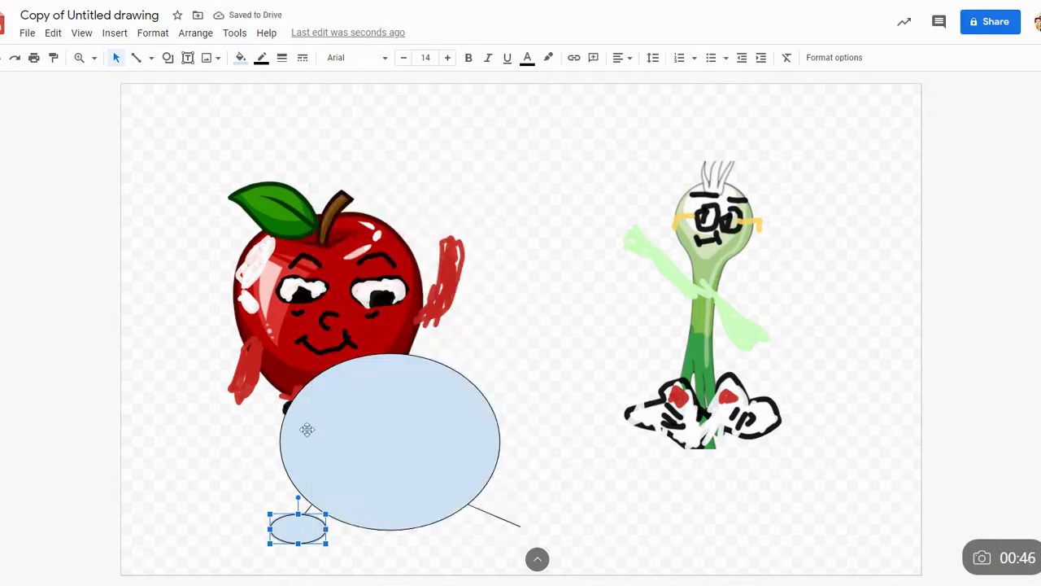
right_click(294, 534)
click(325, 194)
drag(299, 554, 519, 527)
Fill the large oval body with dark red.
click(456, 446)
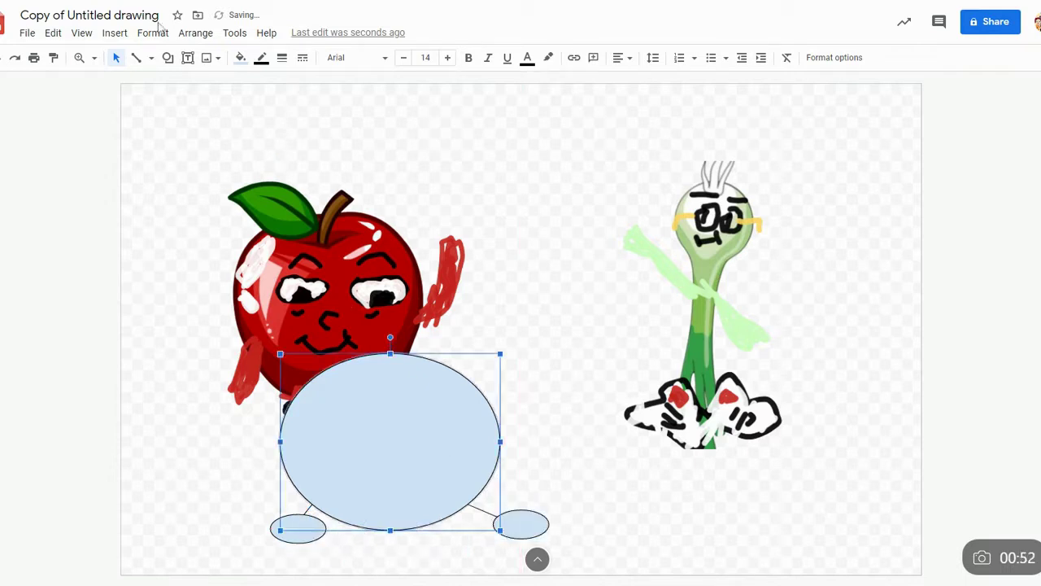
click(240, 56)
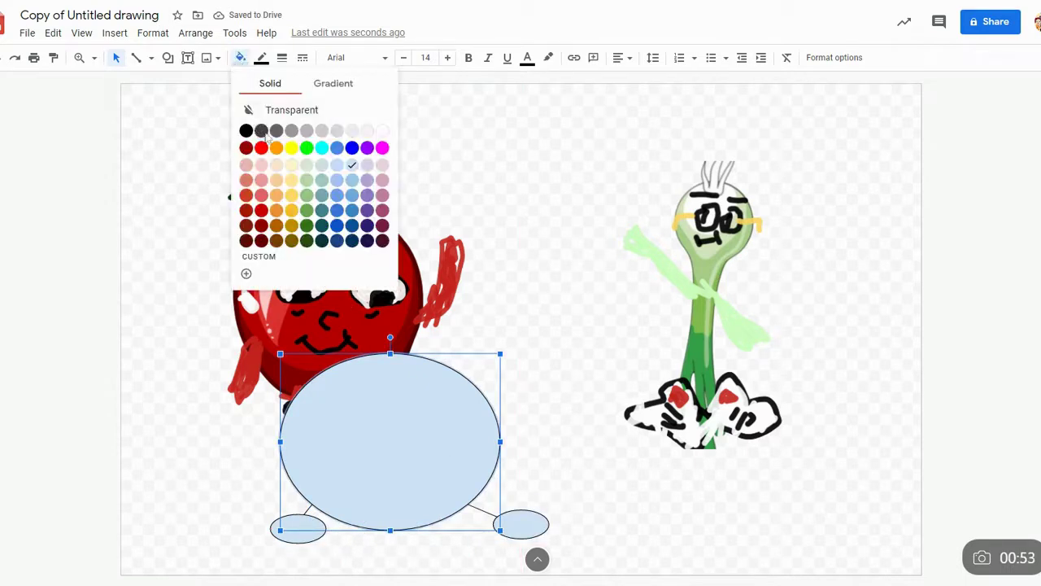
click(318, 149)
Fill the right foot oval with black and the left foot oval with dark grey.
click(517, 521)
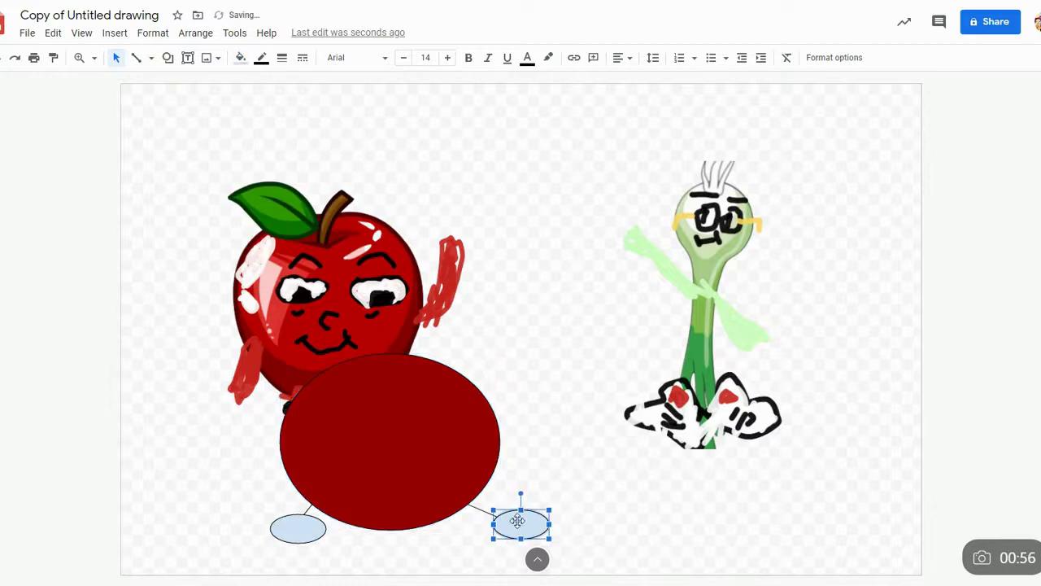
click(249, 57)
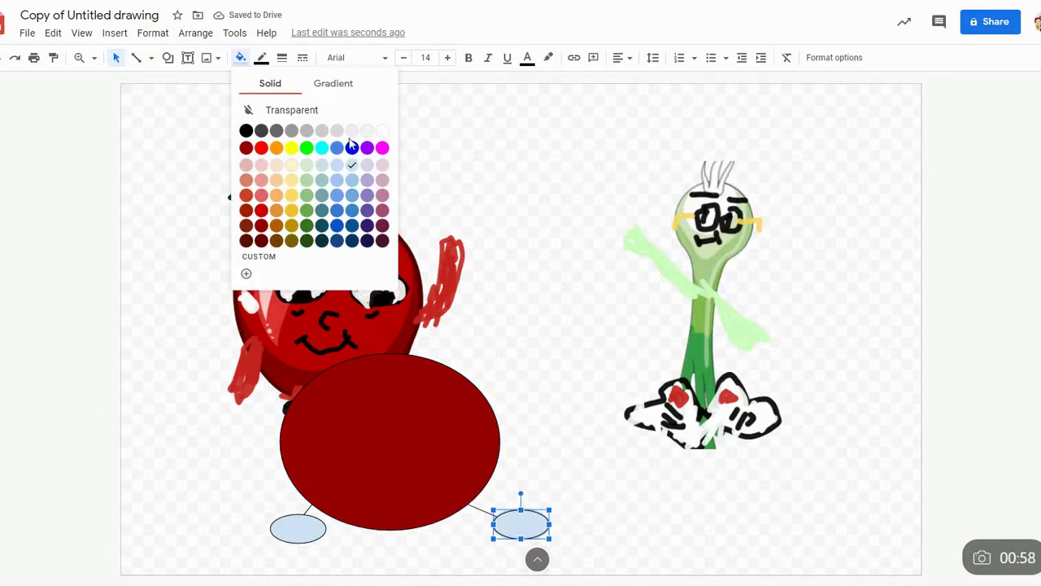
click(252, 134)
click(315, 541)
click(316, 534)
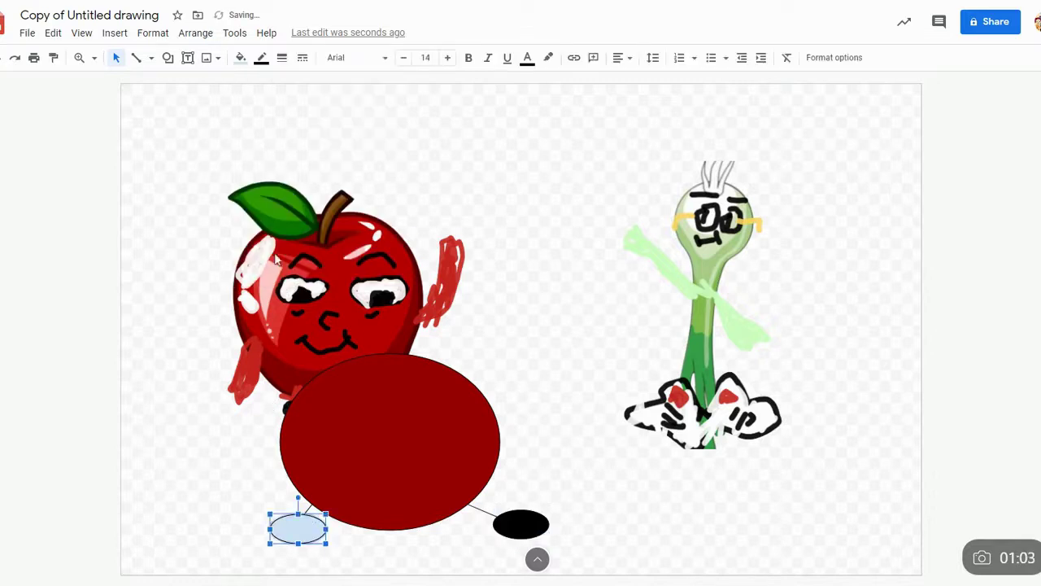
click(241, 58)
click(265, 135)
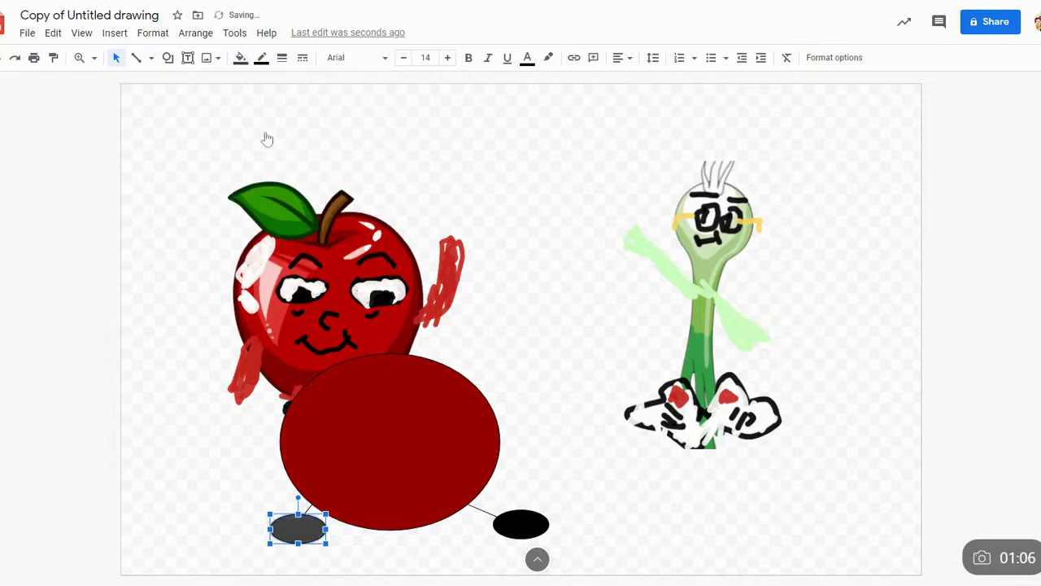
Draw two arm lines extending up and outward from the upper edges of the red body, attaching the right one to the oval.
click(168, 58)
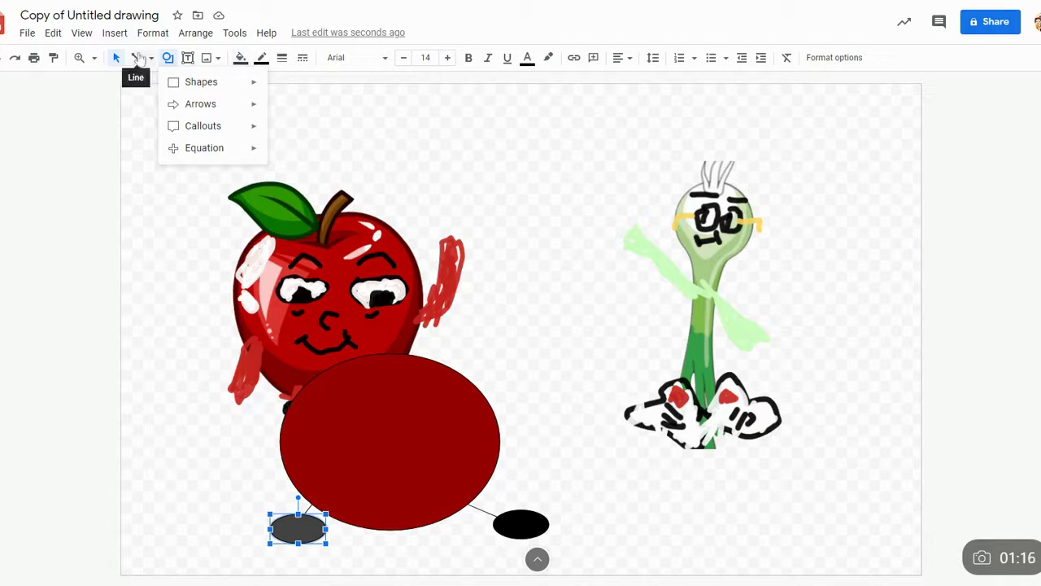
key(Escape)
key(Escape)
click(389, 442)
click(325, 291)
click(294, 365)
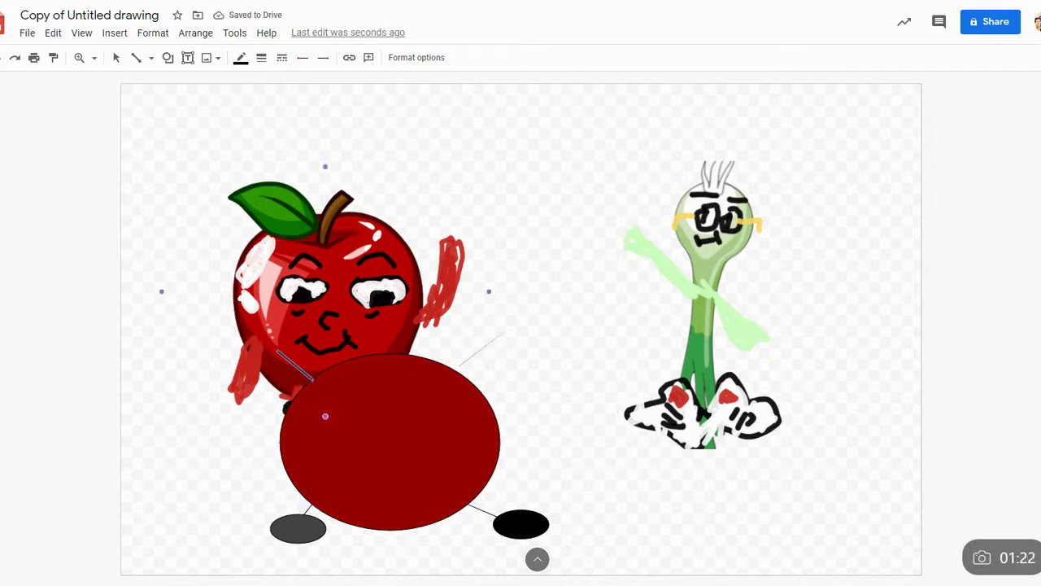
drag(295, 364, 481, 349)
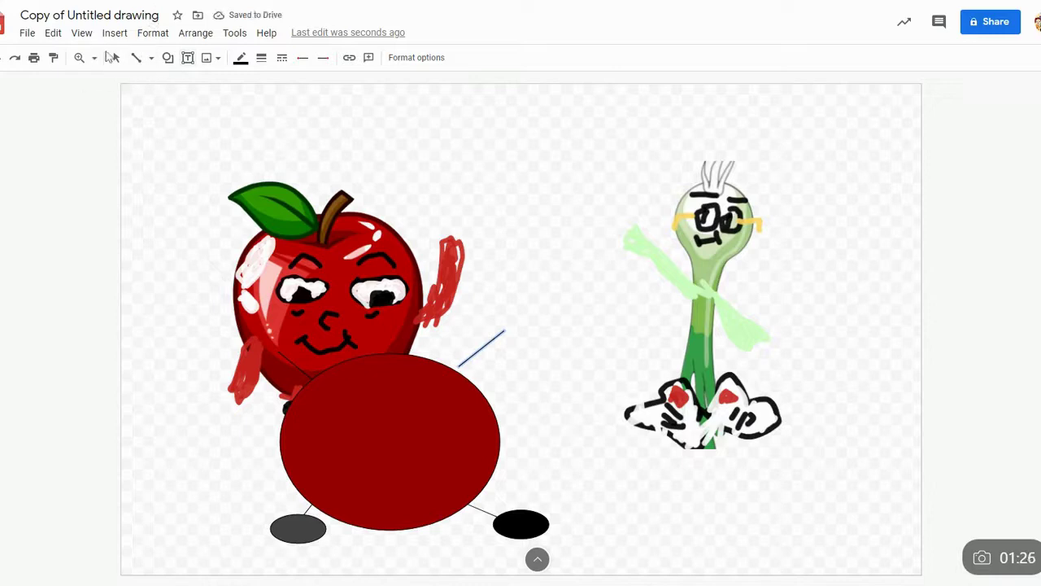
click(117, 58)
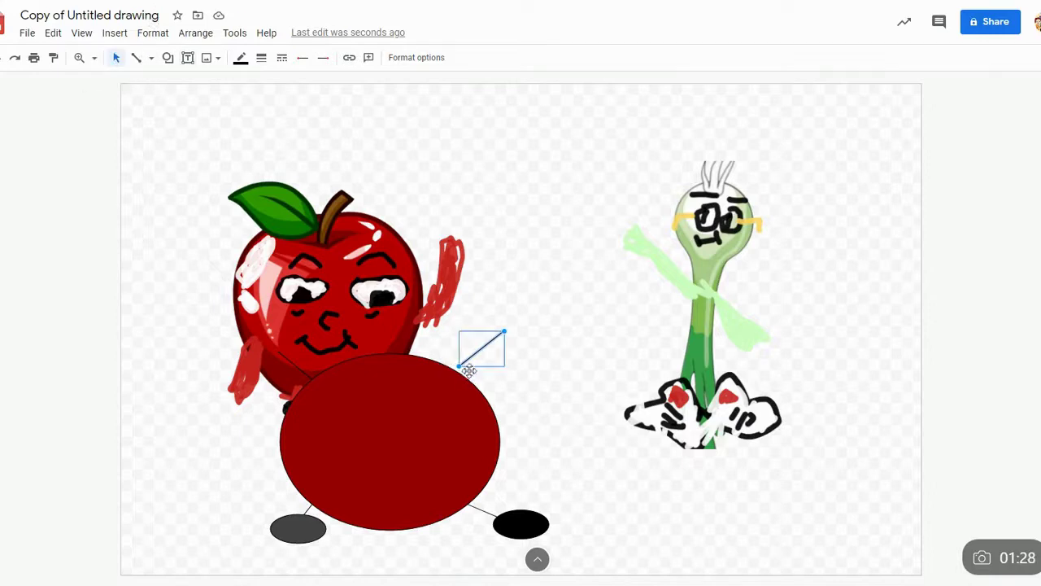
drag(459, 366, 468, 380)
Move the apple character up so it sits centred directly above the red oval body.
drag(365, 315, 379, 282)
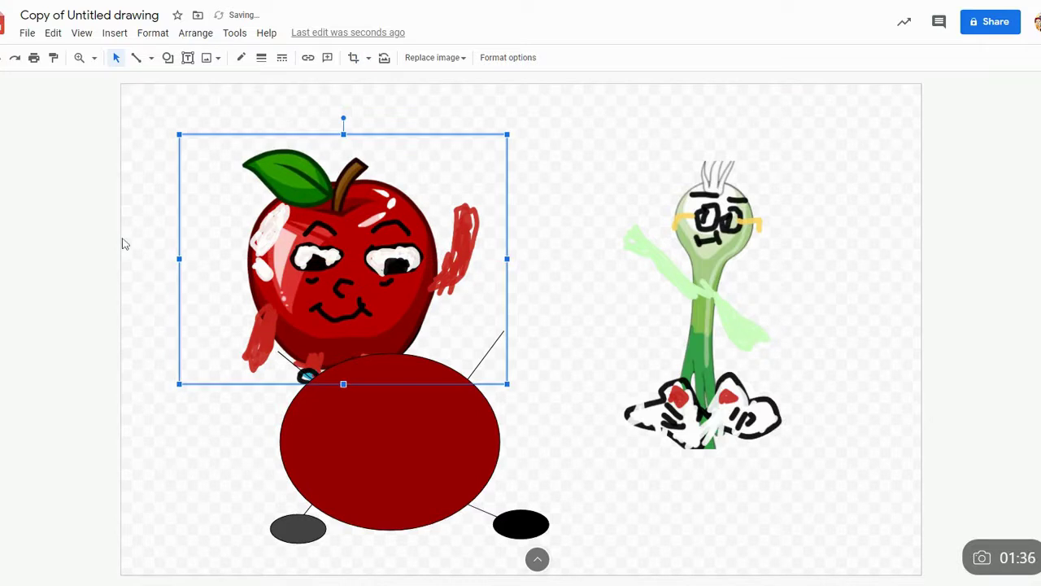
drag(291, 284, 364, 245)
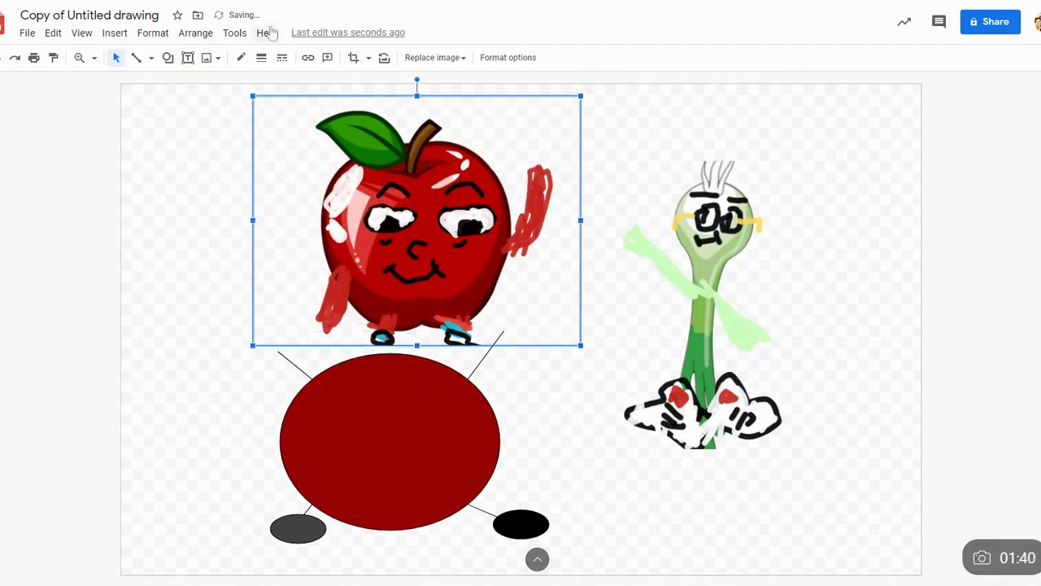
drag(356, 159, 328, 166)
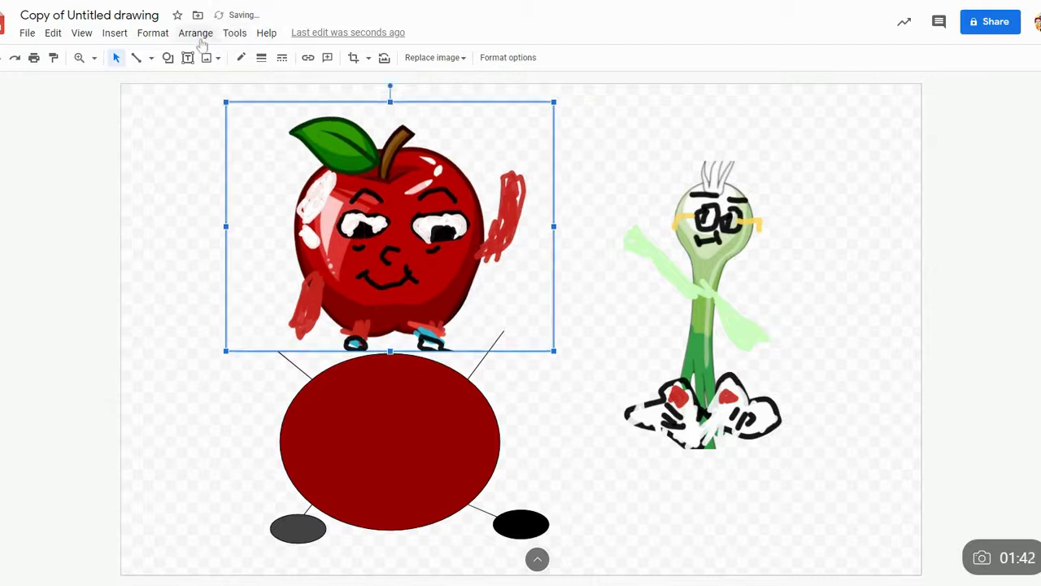
Draw a small oval as a hand at the end of the left arm line.
click(167, 57)
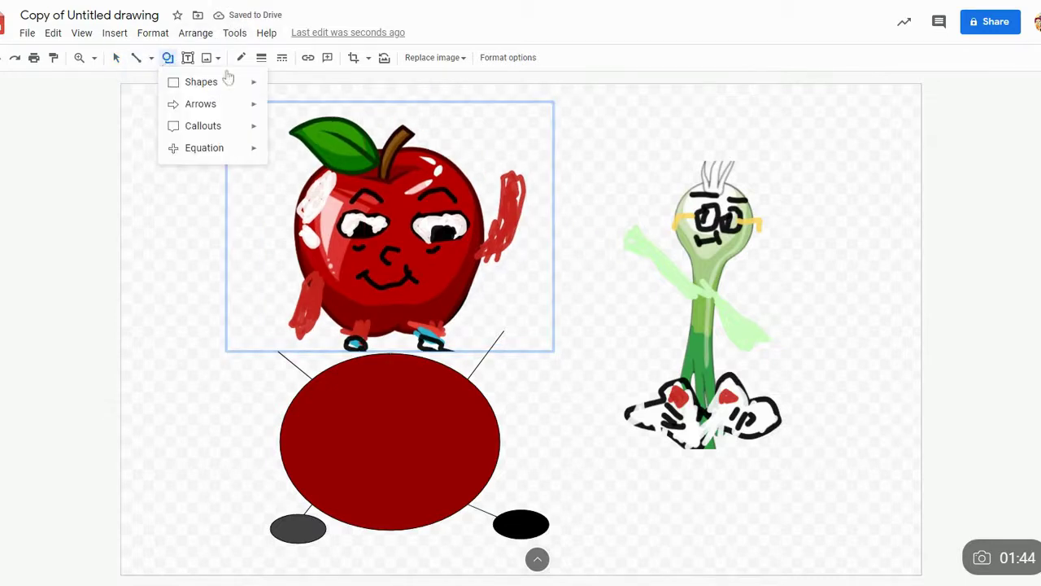
mouse_move(240, 103)
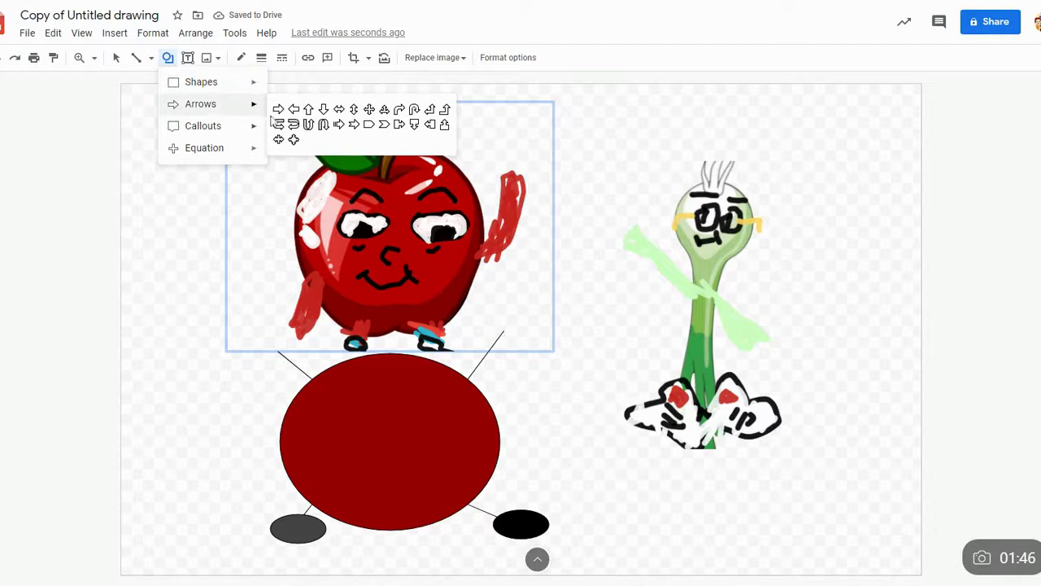
mouse_move(244, 83)
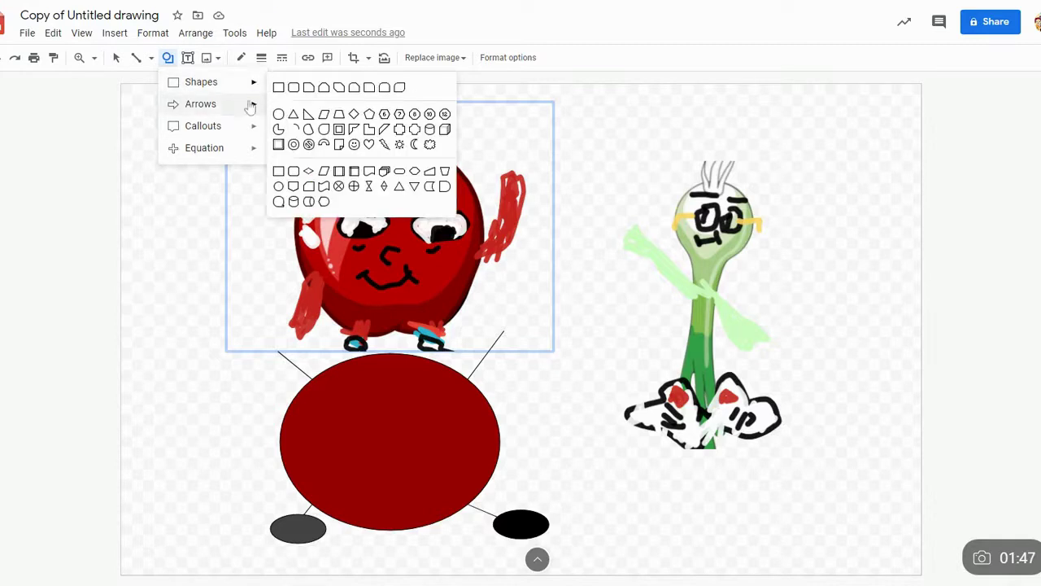
click(293, 117)
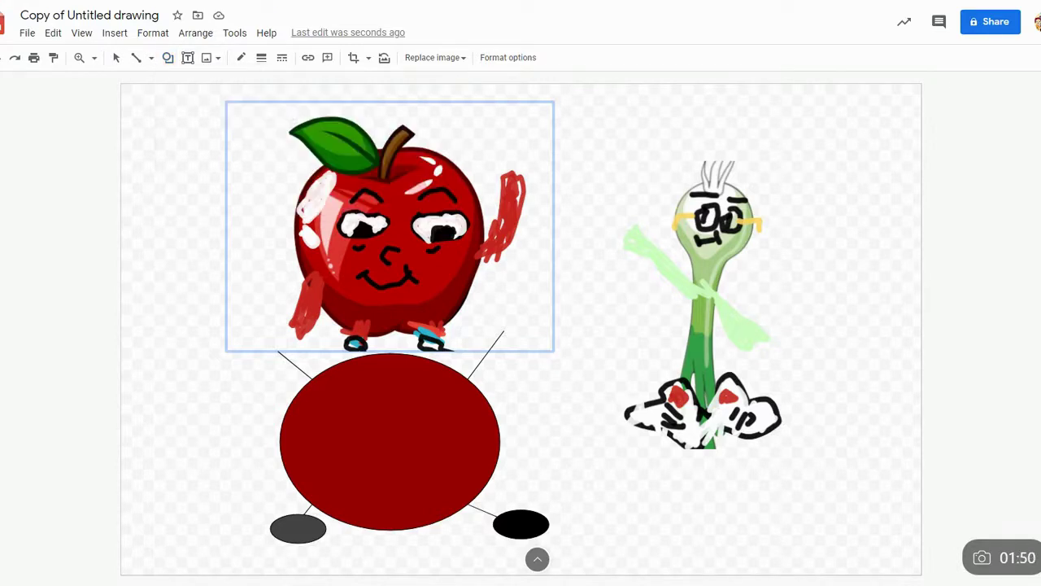
mouse_move(314, 348)
mouse_down()
mouse_move(312, 384)
mouse_move(324, 397)
mouse_move(334, 385)
mouse_move(306, 346)
mouse_up()
Duplicate the left hand oval, place the copy at the end of the right arm line and enlarge it.
right_click(307, 346)
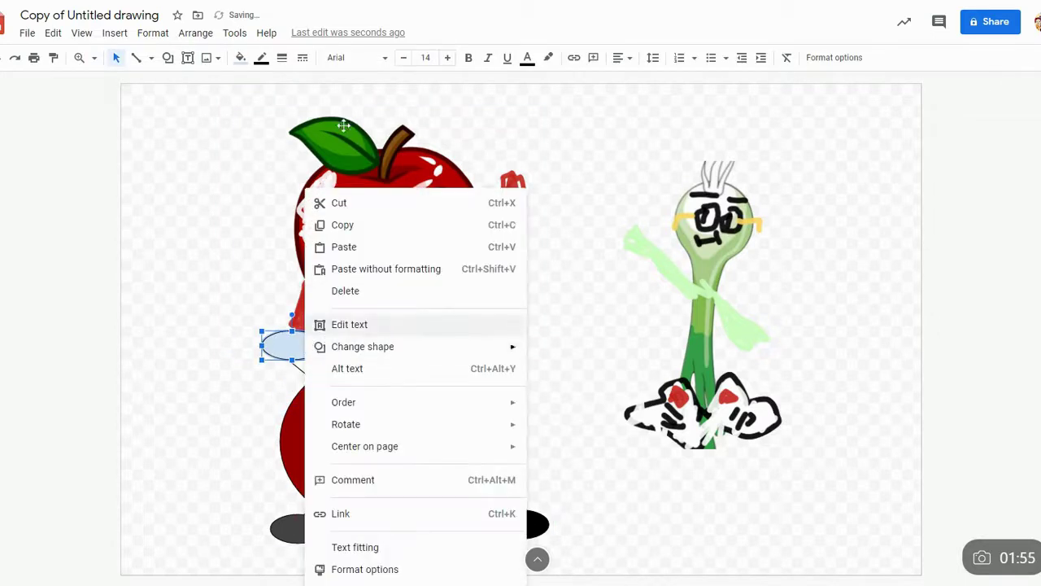
click(337, 225)
right_click(289, 350)
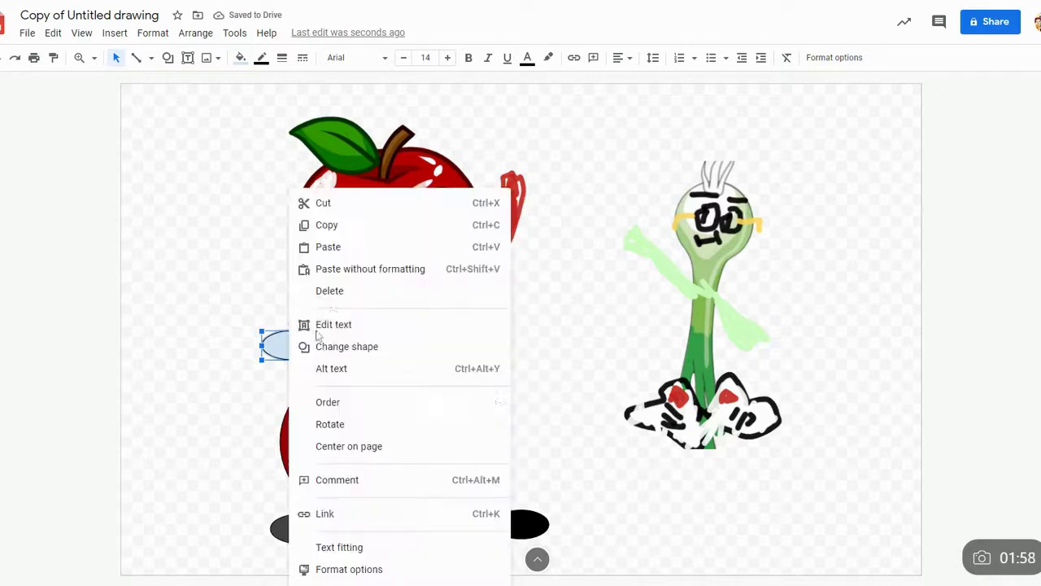
click(337, 236)
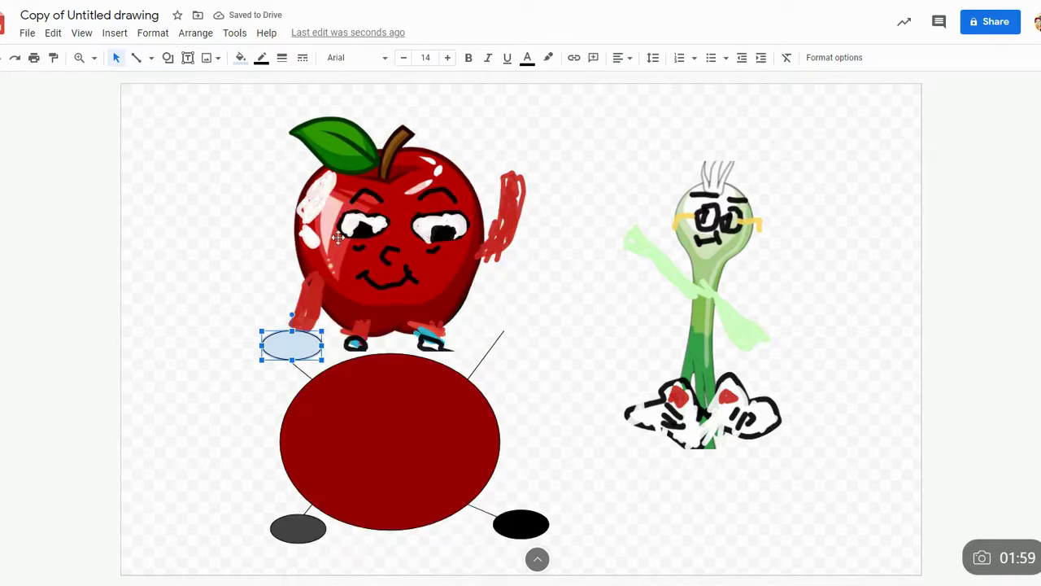
right_click(298, 348)
click(344, 247)
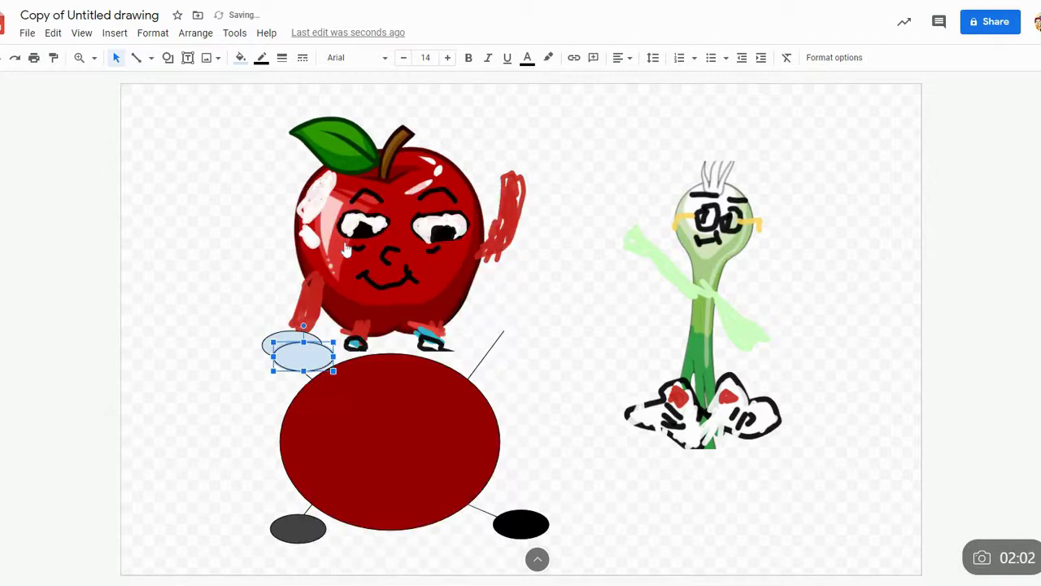
drag(314, 363, 562, 365)
Enlarge the left hand oval slightly and fill it with pale pink.
click(305, 343)
drag(260, 359, 246, 366)
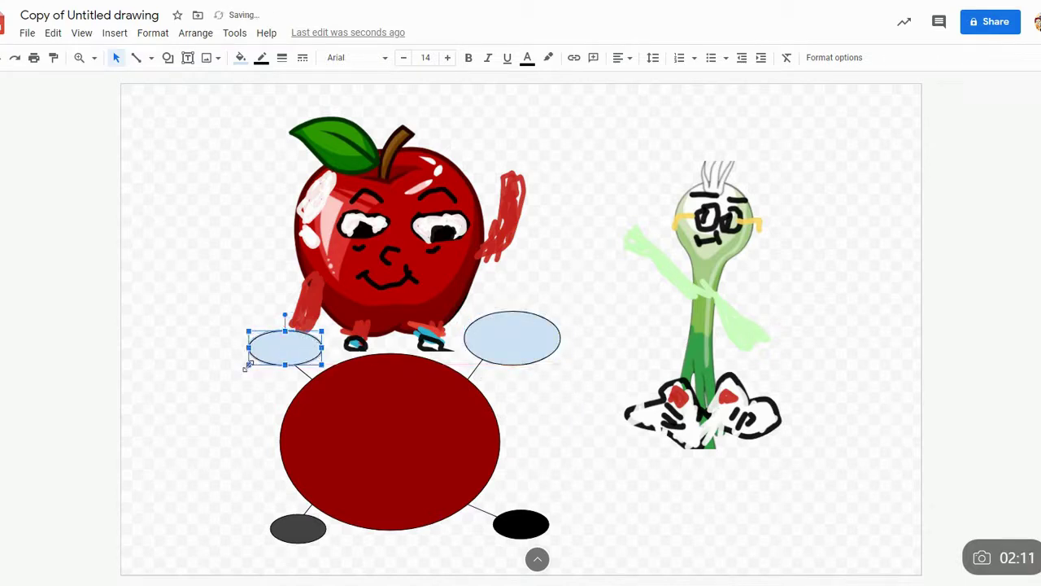
click(242, 58)
click(288, 144)
click(241, 58)
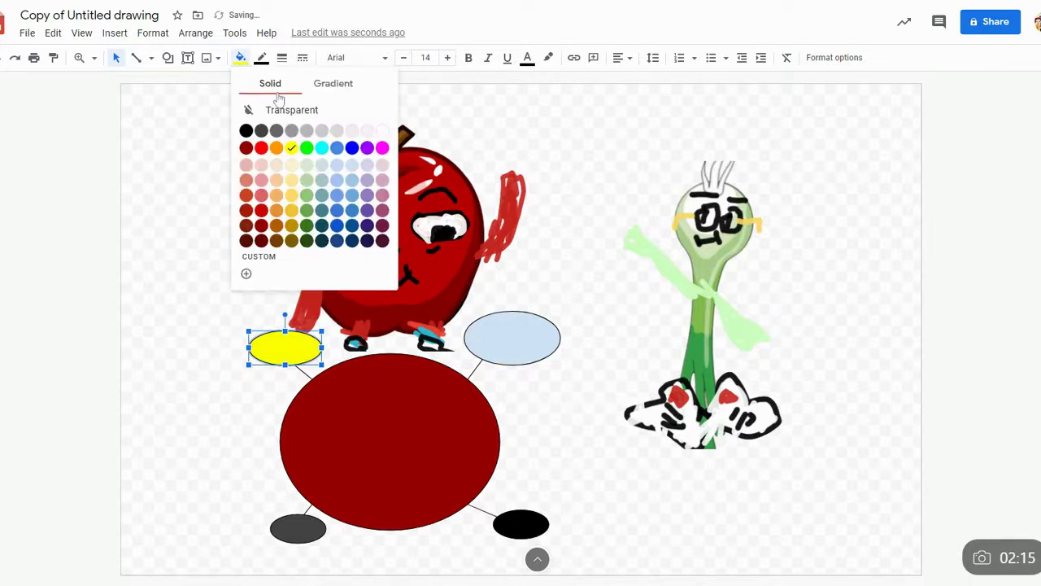
click(261, 165)
Fill the right hand oval with golden yellow and the left hand oval with light orange.
click(498, 321)
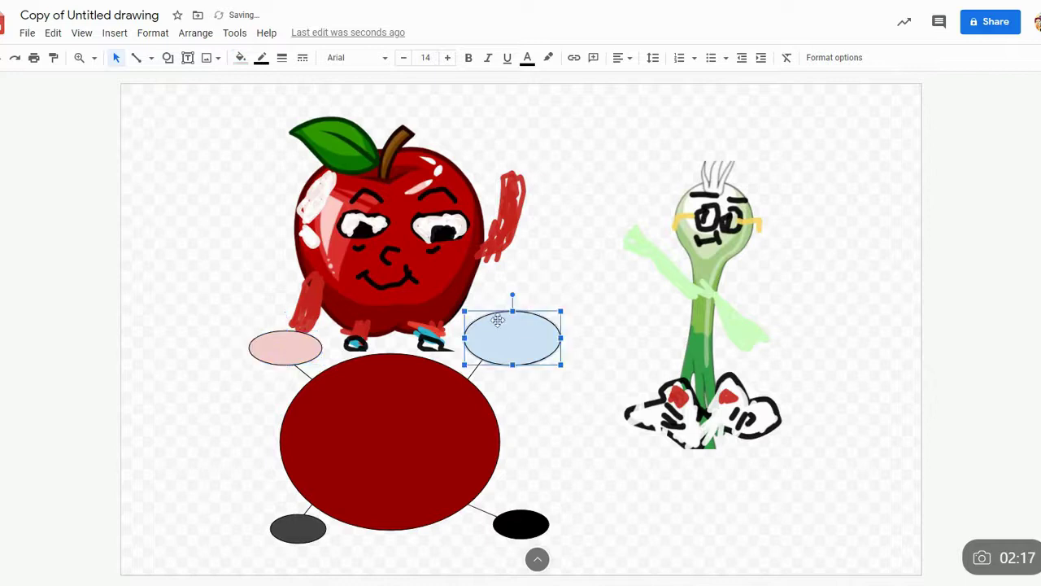
click(241, 58)
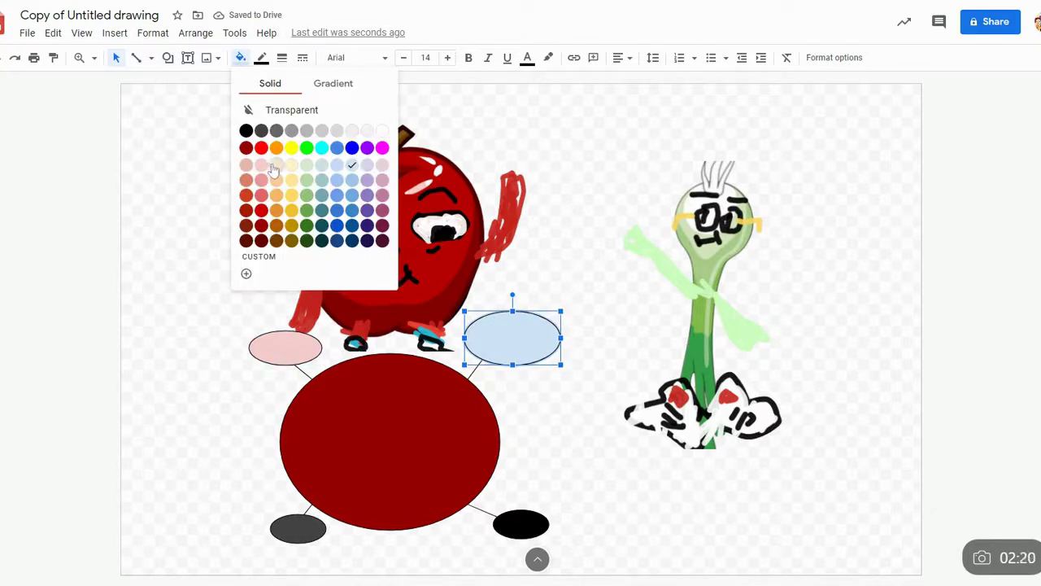
click(291, 195)
click(297, 348)
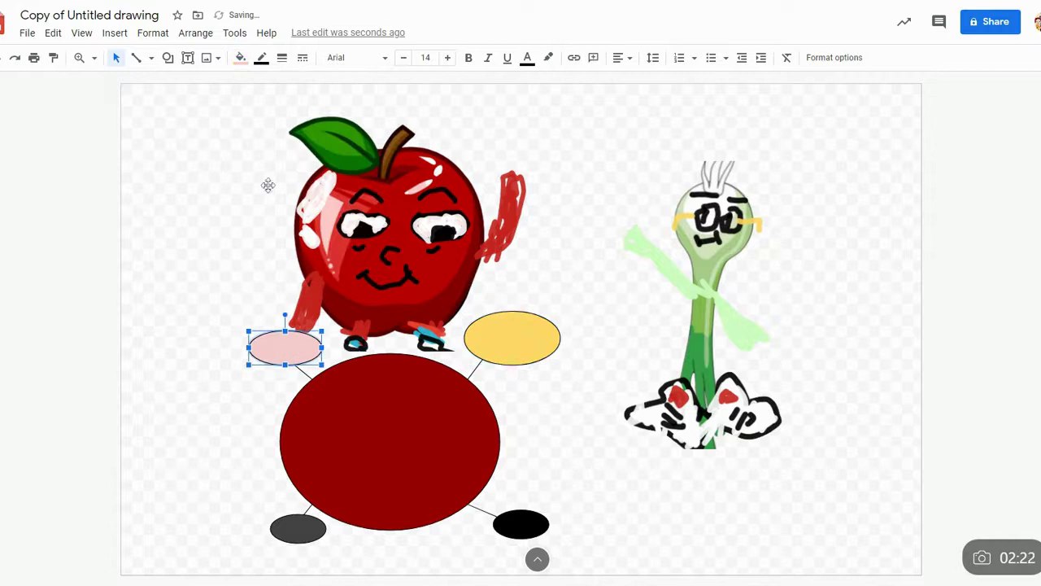
click(241, 57)
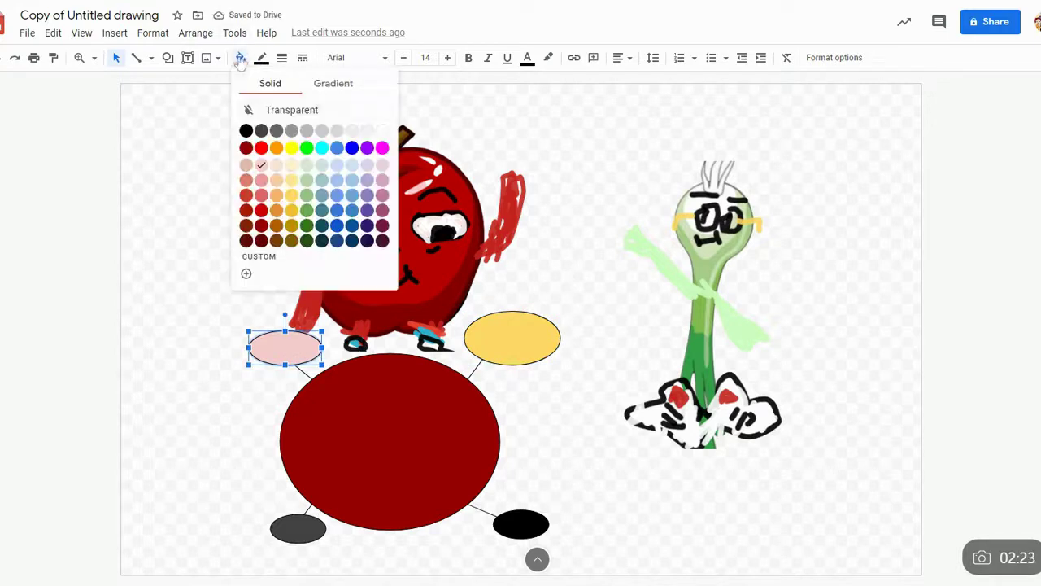
click(290, 180)
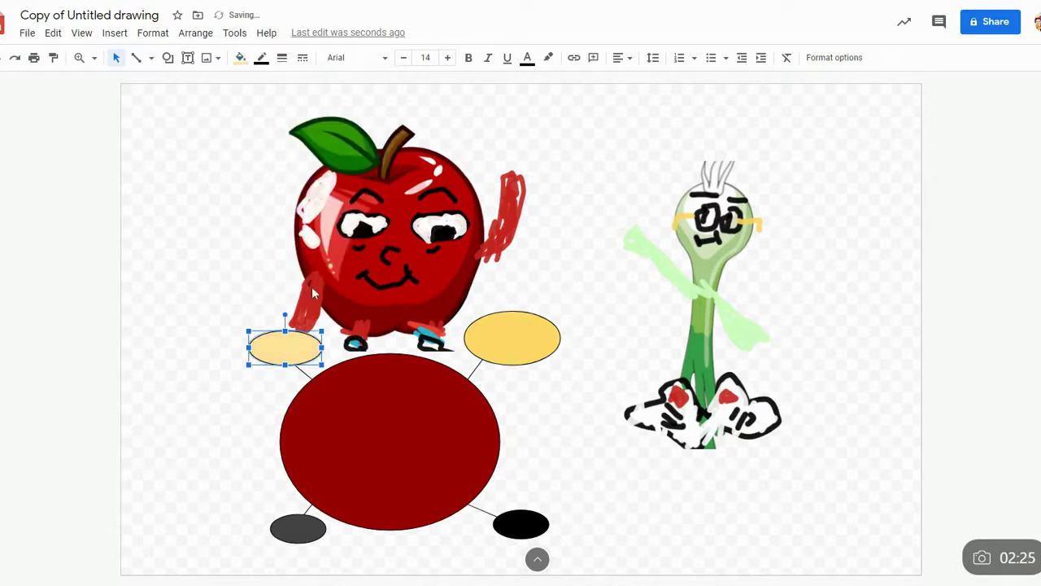
click(240, 58)
click(281, 181)
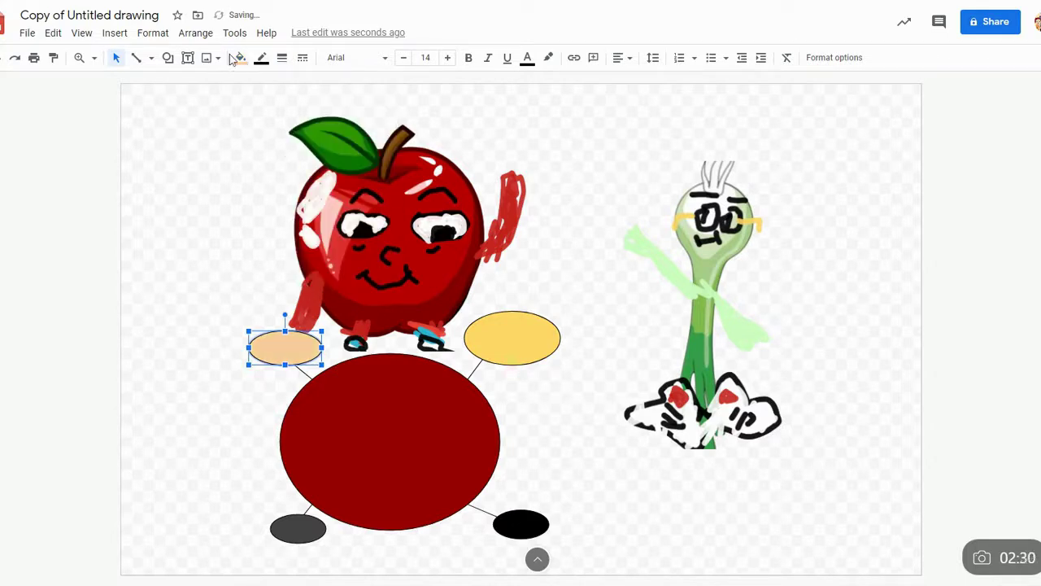
Enlarge the left hand oval outward and move the apple slightly down and left to overlap the red body.
drag(245, 368, 215, 372)
click(402, 263)
drag(402, 262, 385, 282)
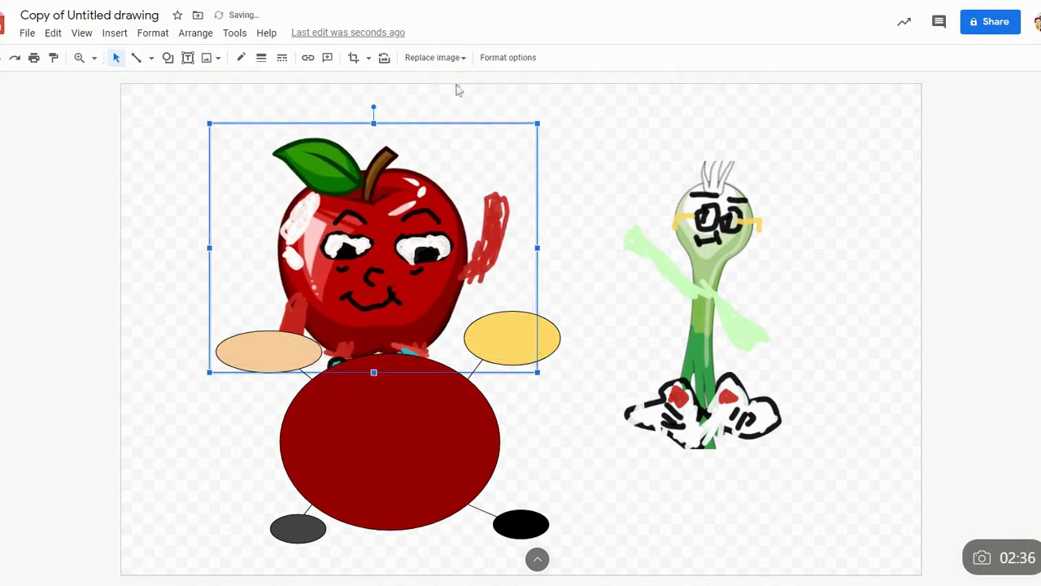
Draw a tall near-vertical line beside the green onion character and a shorter diagonal line below its left arm.
click(136, 57)
drag(618, 123, 626, 346)
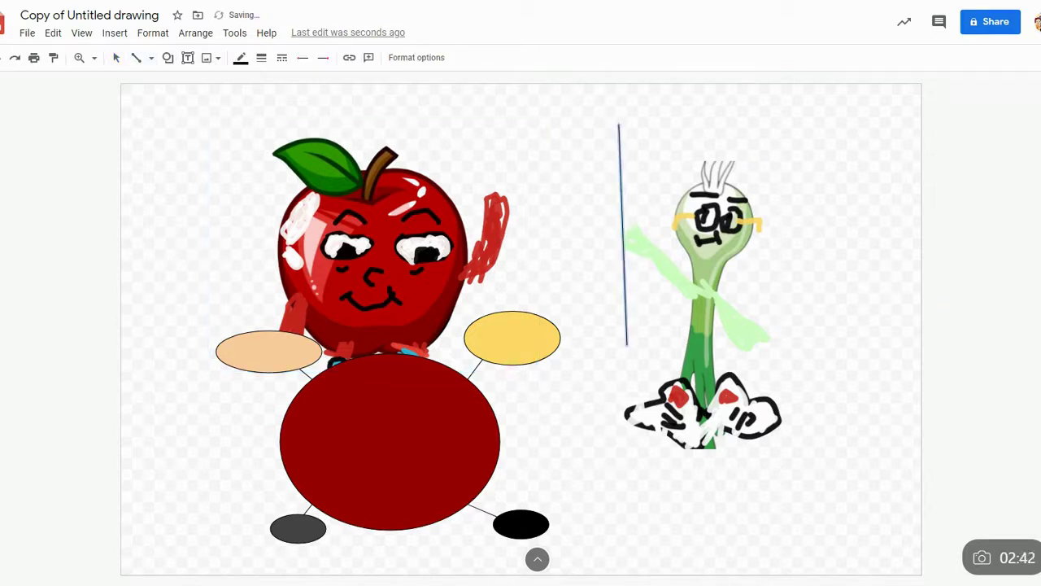
drag(615, 388, 563, 420)
click(117, 56)
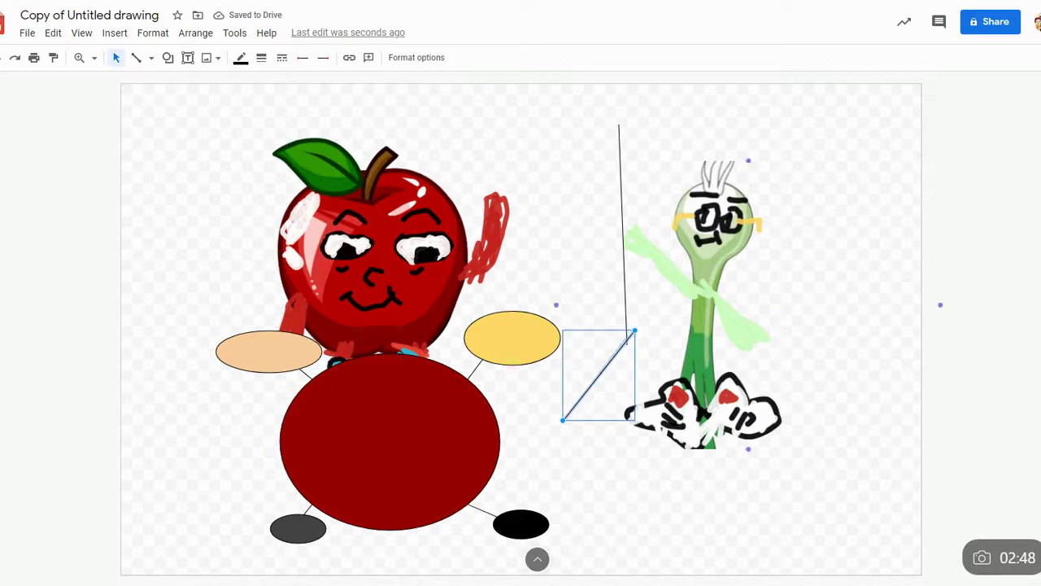
Flatten the diagonal line and place it across the apple's raised arm, and shift the near-vertical line up past the canvas edge.
drag(635, 332, 513, 365)
click(626, 338)
click(620, 350)
drag(563, 420, 619, 210)
click(629, 321)
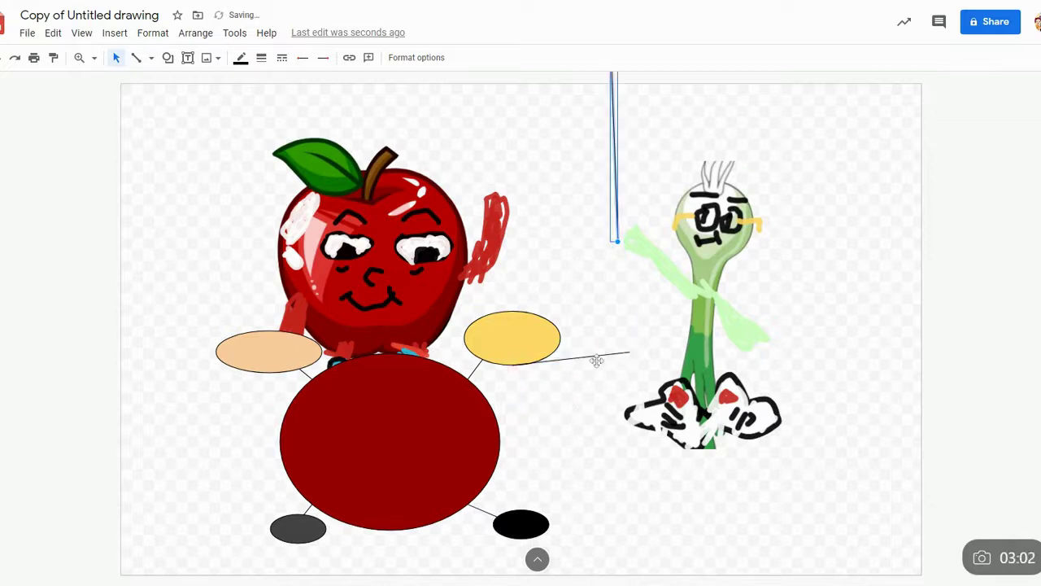
drag(596, 358, 538, 230)
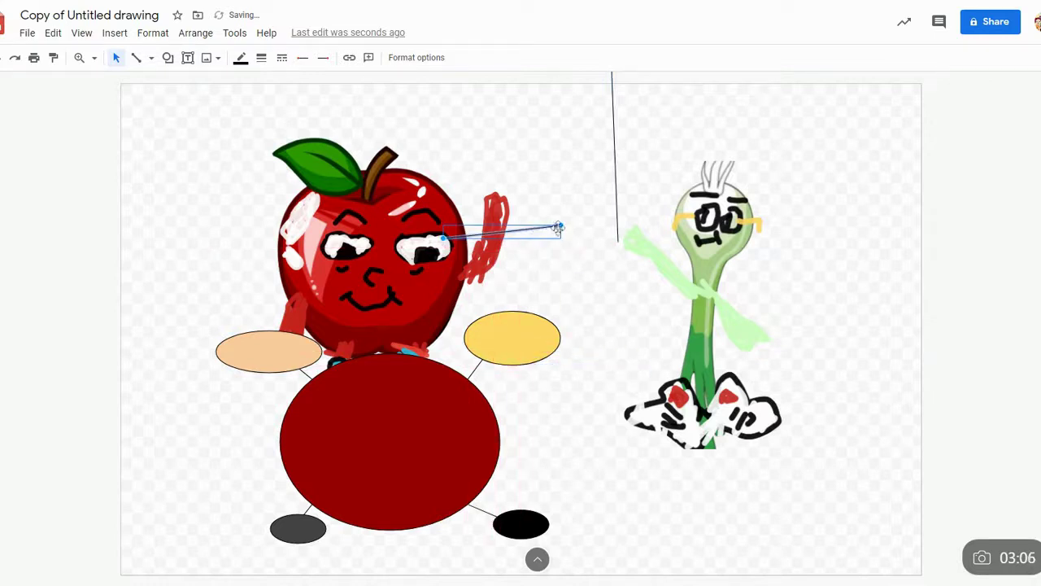
Set the weight of the line across the apple's raised arm to 24px.
right_click(476, 232)
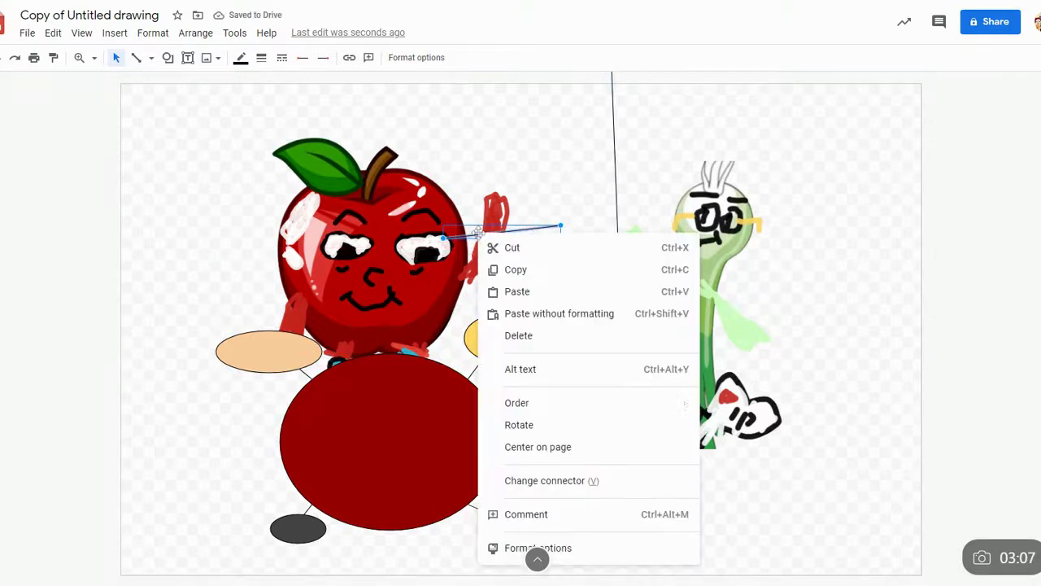
click(261, 58)
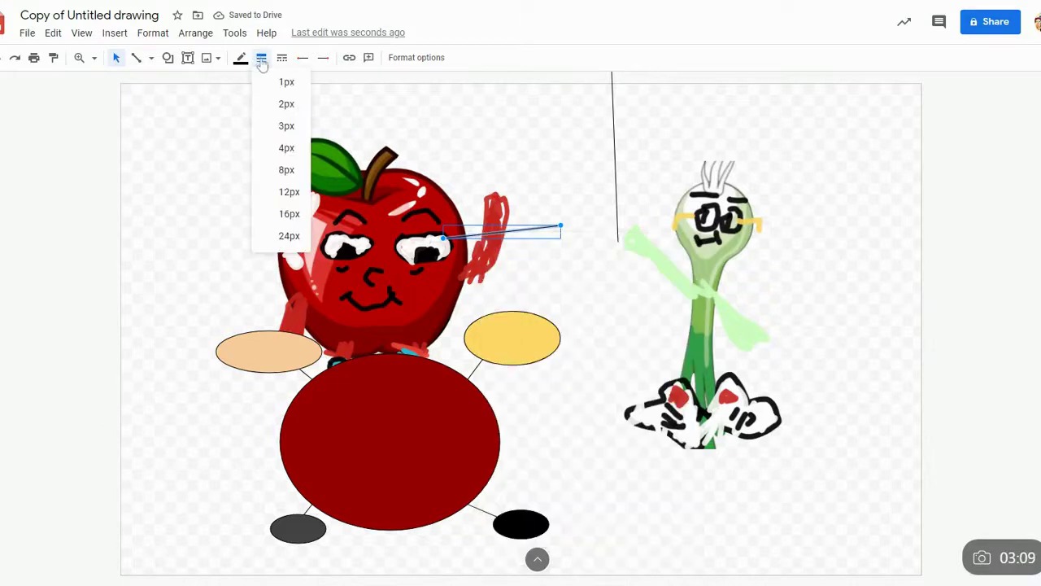
click(293, 237)
Duplicate the thick line, placing the copy above the left hand oval and the original higher beside the apple.
right_click(523, 224)
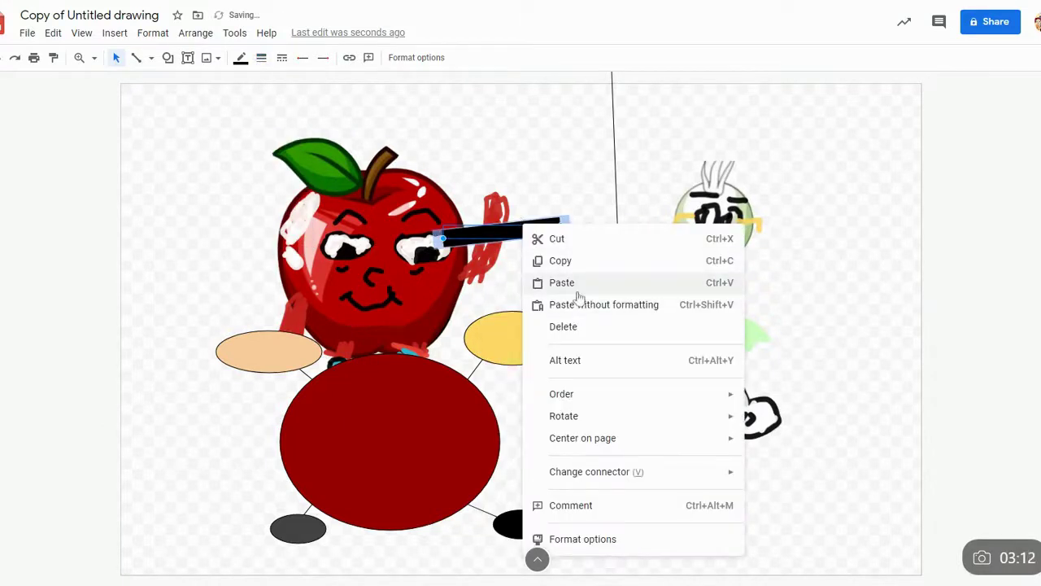
click(556, 259)
right_click(545, 222)
click(574, 262)
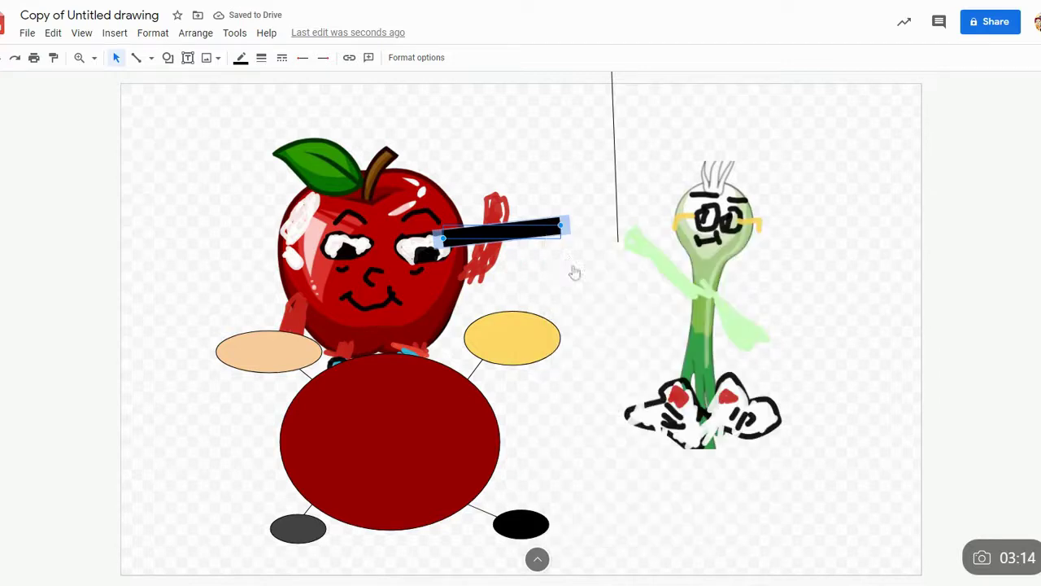
right_click(538, 226)
click(552, 283)
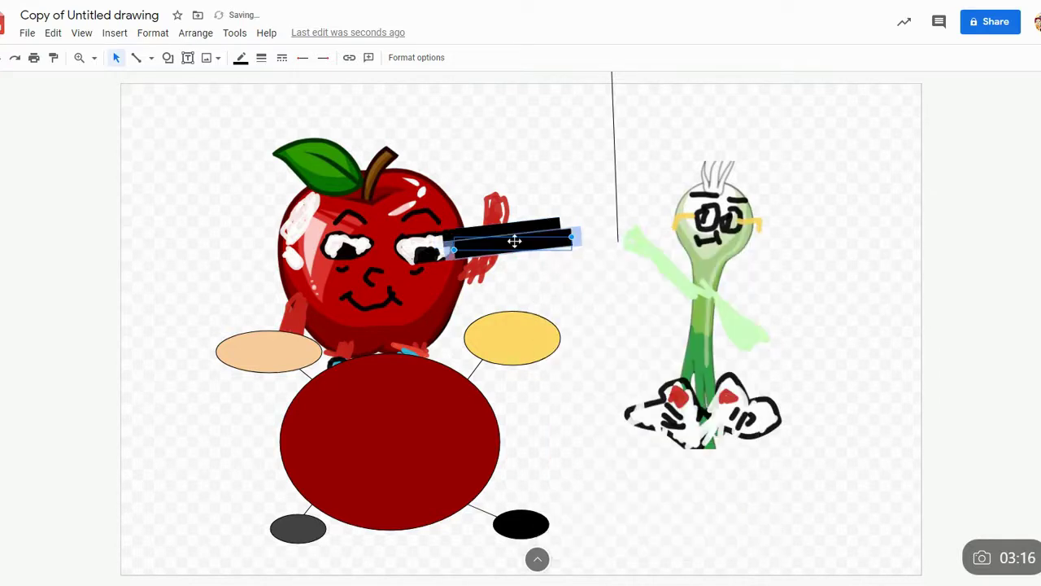
drag(512, 241, 310, 326)
drag(516, 230, 534, 205)
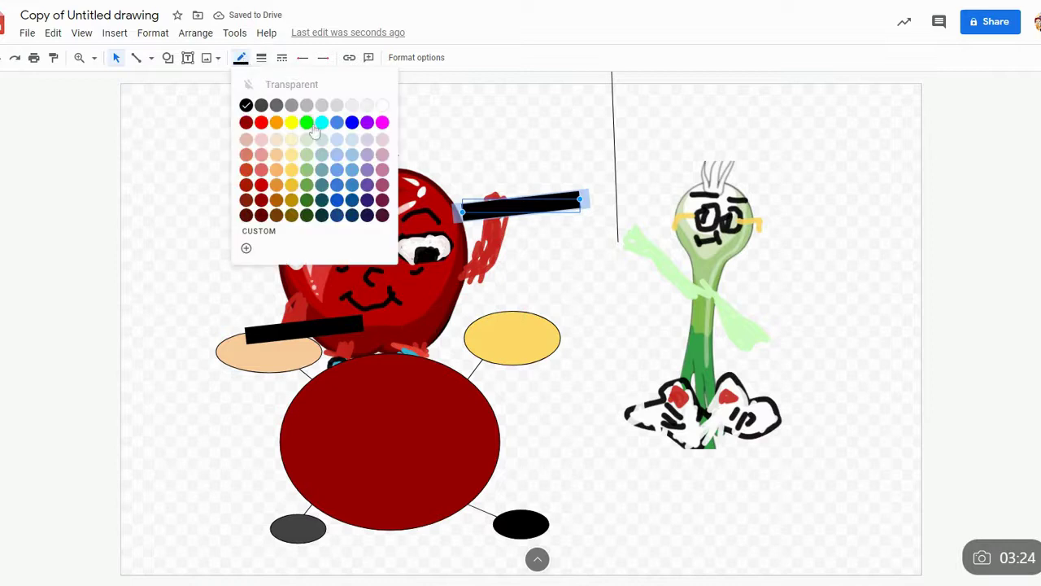
Colour both thick lines pale yellow, shifting the left one further left and the right one down.
click(293, 139)
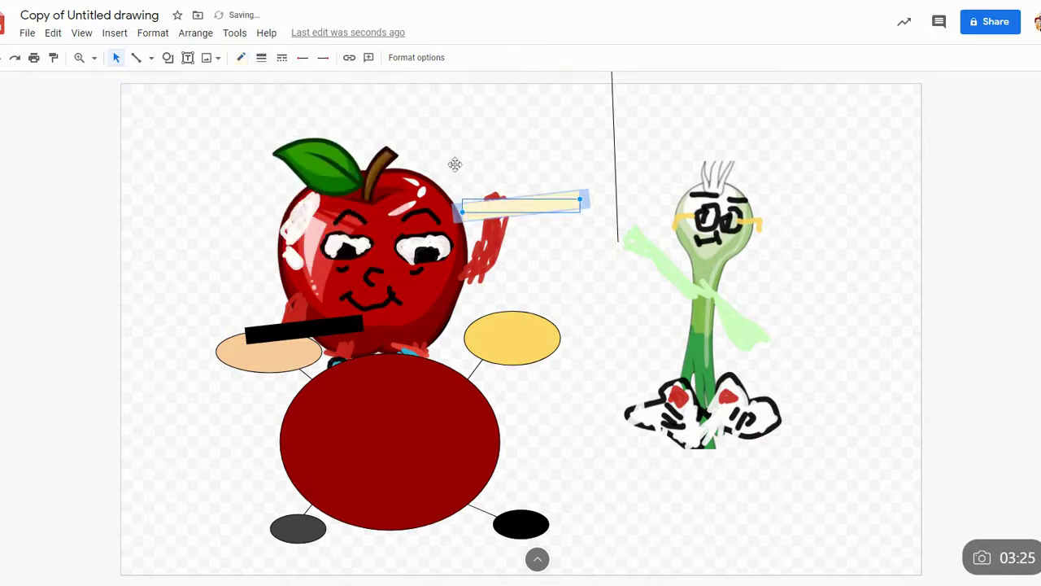
click(333, 327)
click(242, 57)
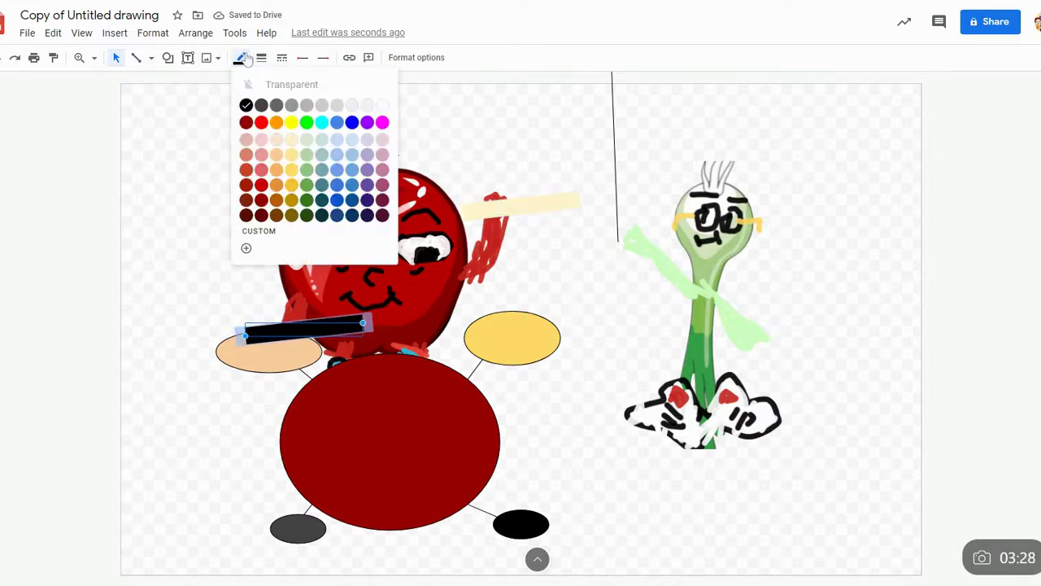
click(293, 139)
mouse_move(340, 326)
mouse_down()
mouse_move(309, 319)
mouse_move(334, 326)
mouse_move(323, 322)
mouse_up()
drag(520, 199, 521, 247)
Tilt the apple clockwise and move it down onto the red body.
click(400, 179)
drag(373, 110, 411, 111)
drag(509, 238, 502, 255)
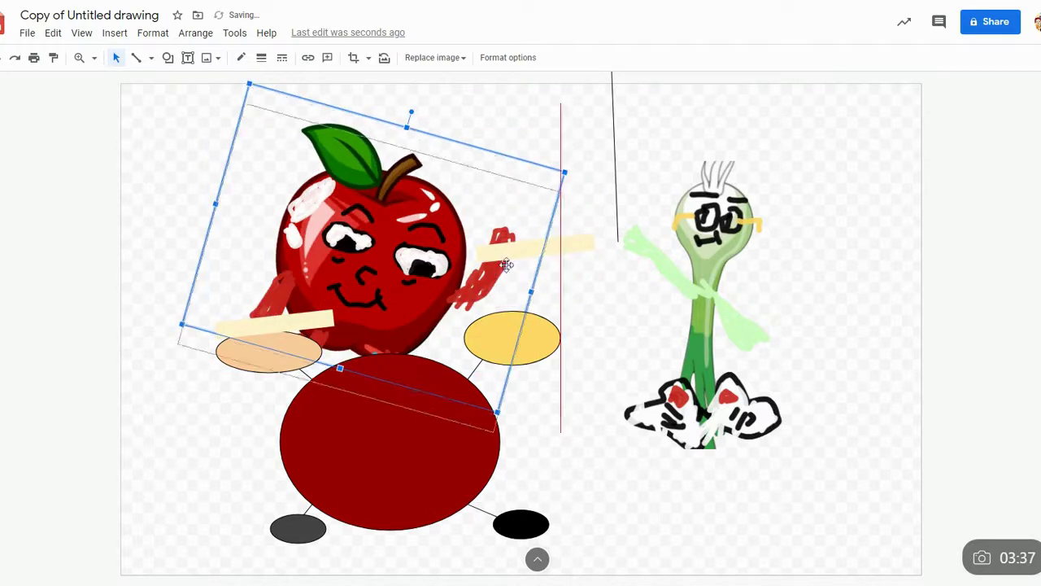
Delete the thin near-vertical line and move the green onion character down.
click(615, 169)
click(624, 195)
drag(687, 237, 690, 304)
Try repositioning both pale yellow lines around the hand ovals, and undo the last moves.
click(544, 266)
click(539, 249)
drag(539, 249, 526, 279)
click(301, 315)
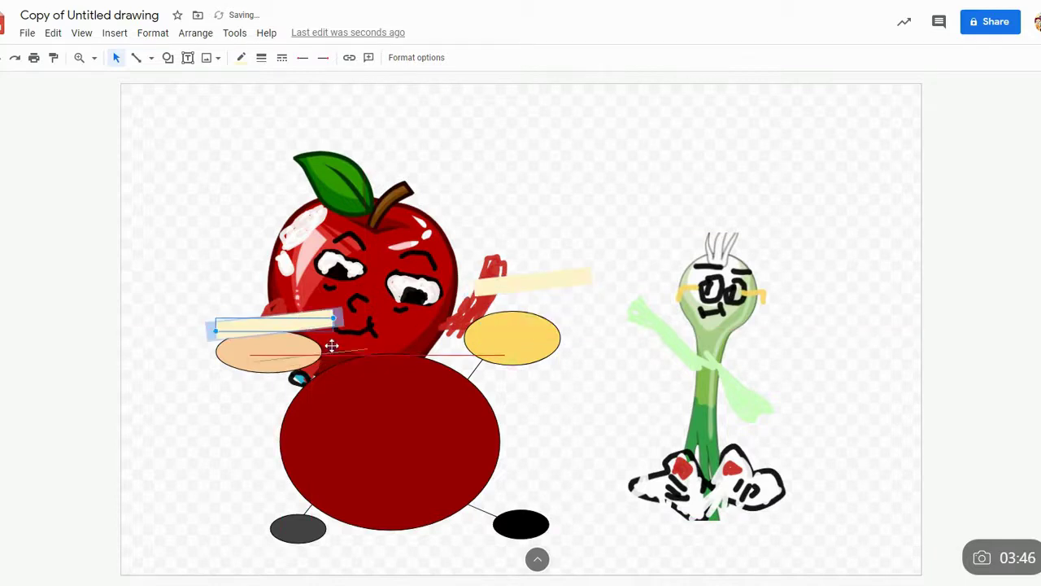
drag(308, 321, 333, 342)
key(ctrl+z)
key(ctrl+z)
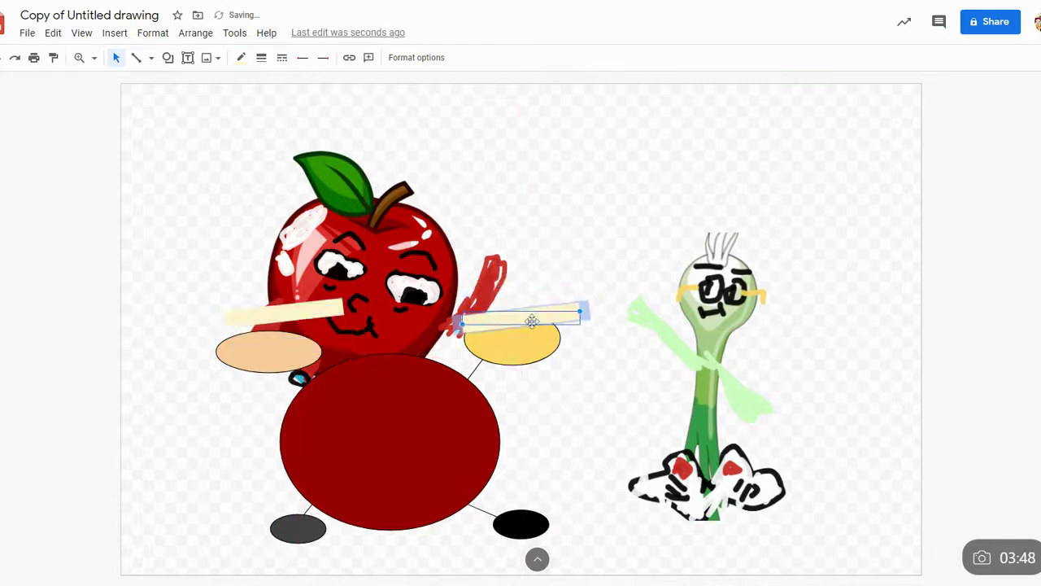
key(ctrl+z)
Place the left pale yellow line above the left hand oval and the right one overlapping the apple's right eye.
drag(295, 312, 269, 300)
click(521, 274)
drag(520, 274, 499, 275)
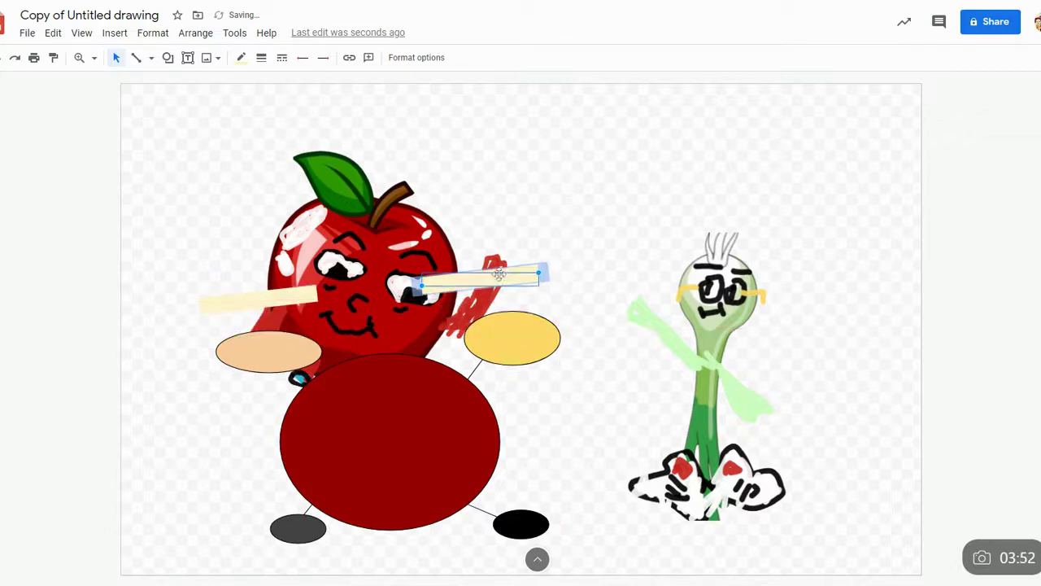
drag(295, 291, 296, 300)
Rotate the tilted apple back upright.
click(382, 178)
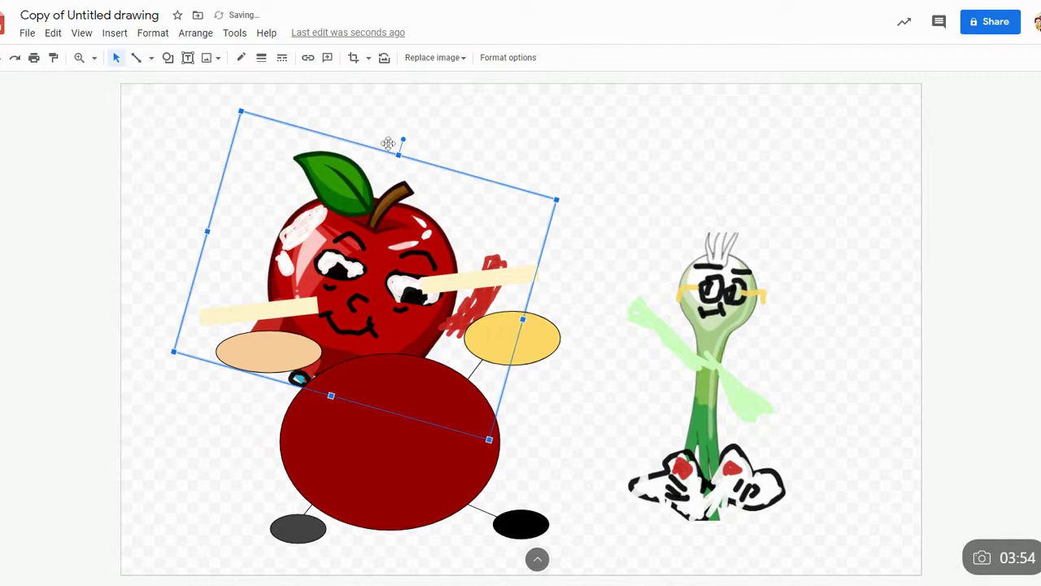
drag(404, 143, 334, 137)
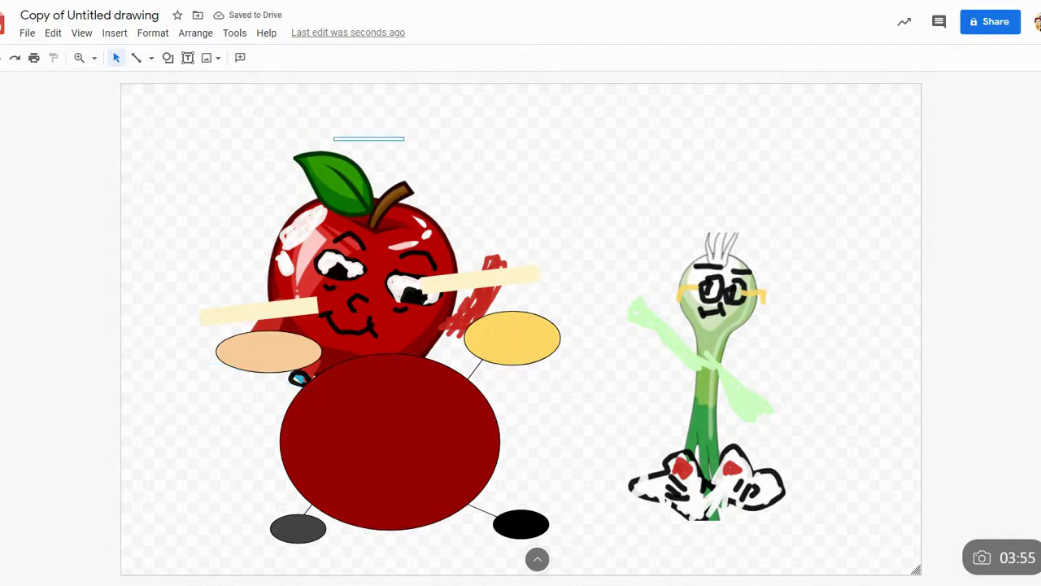
click(358, 176)
drag(402, 140, 378, 149)
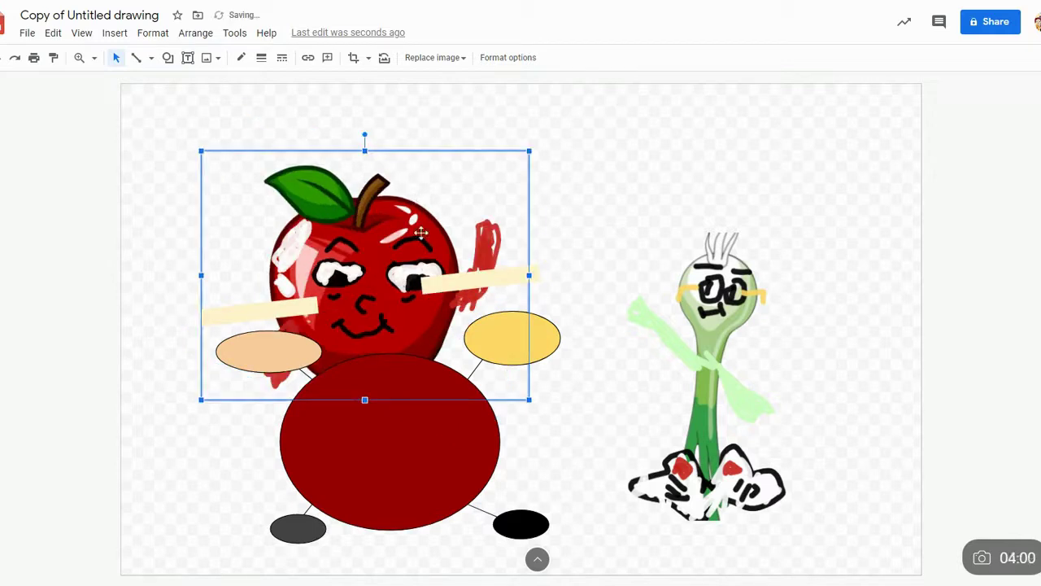
Reposition the two pale yellow lines over the lower part of the apple, closer to the hand ovals.
drag(478, 282, 482, 259)
drag(306, 308, 344, 345)
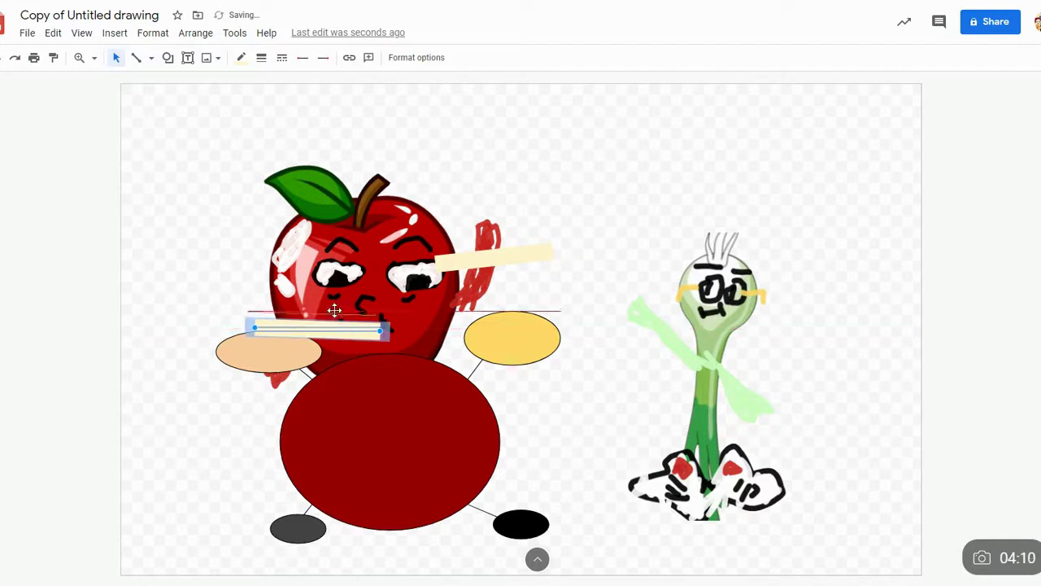
drag(518, 259, 452, 265)
Delete both thick pale yellow lines.
click(461, 284)
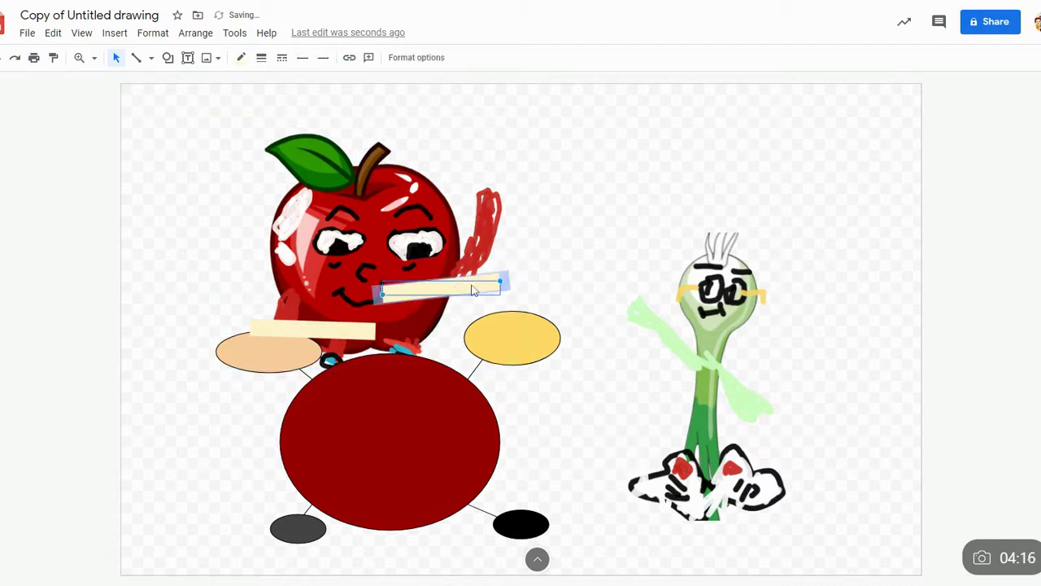
key(Delete)
click(349, 327)
key(Delete)
Move the apple up to sit centred above the red body and the green onion character up and slightly right.
mouse_move(349, 279)
mouse_down()
mouse_move(445, 213)
mouse_move(398, 273)
mouse_move(366, 288)
mouse_up()
drag(772, 295, 769, 199)
drag(748, 287, 760, 366)
drag(334, 207, 371, 231)
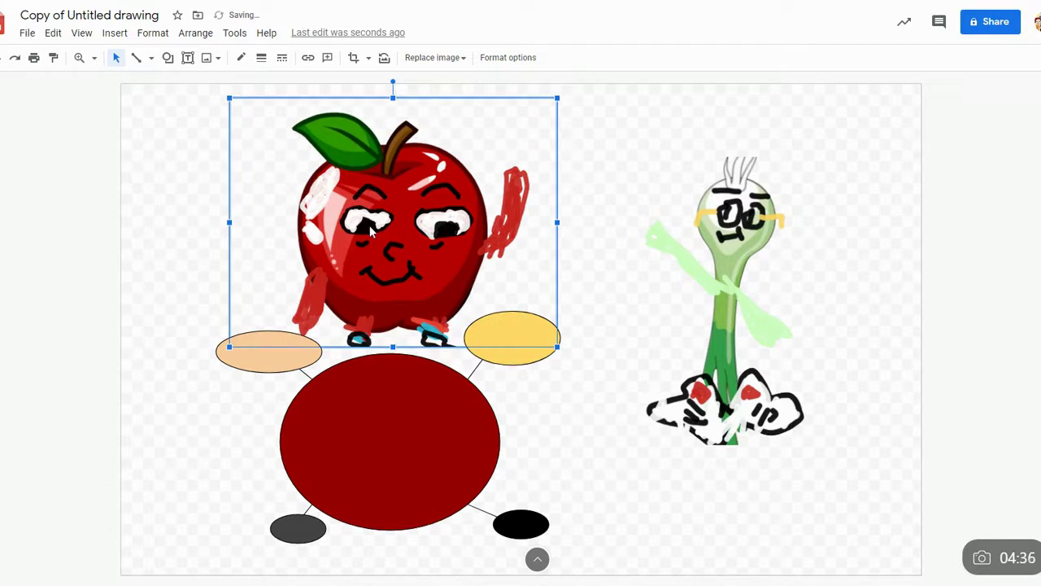
mouse_move(371, 231)
mouse_down()
mouse_move(368, 240)
mouse_move(368, 227)
mouse_up()
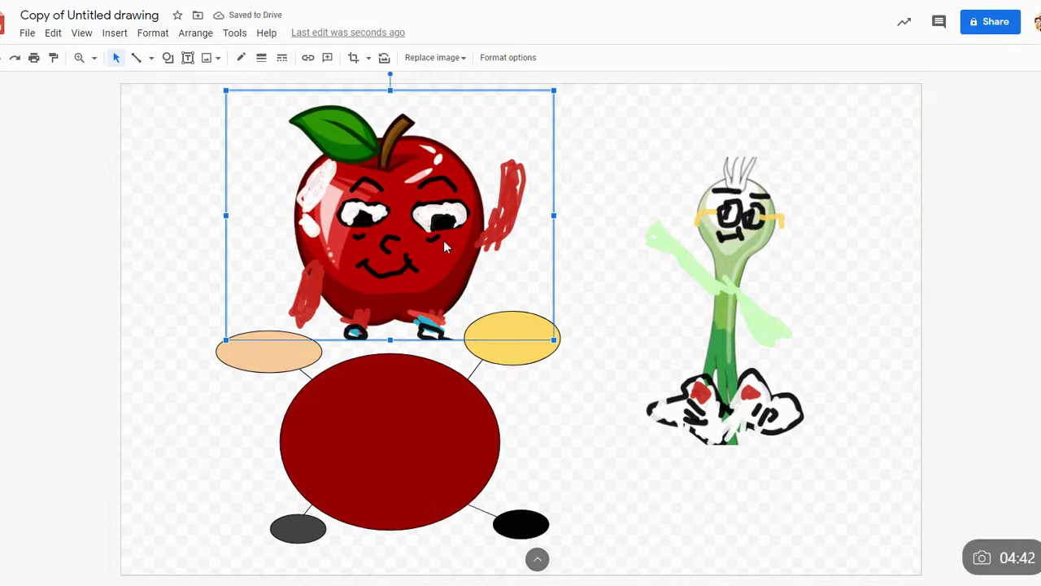
Remove the red oval body with its limbs and nudge the apple and green onion characters into place side by side.
drag(459, 259, 469, 220)
drag(677, 288, 648, 260)
Scribble black freehand strokes across the blank area below the two characters with the screen recorder's Pen tool.
mouse_move(530, 567)
click(567, 555)
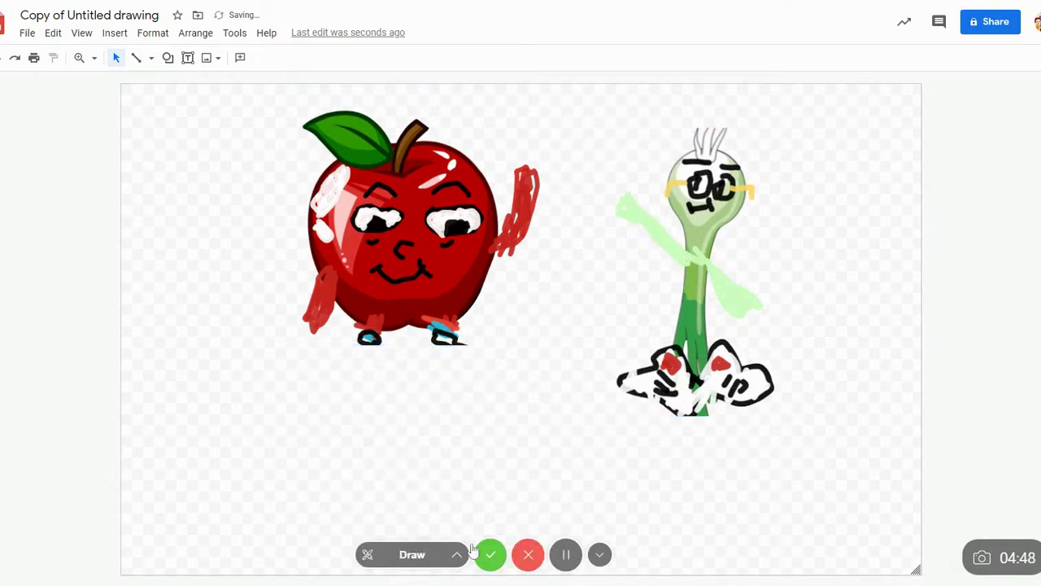
click(403, 552)
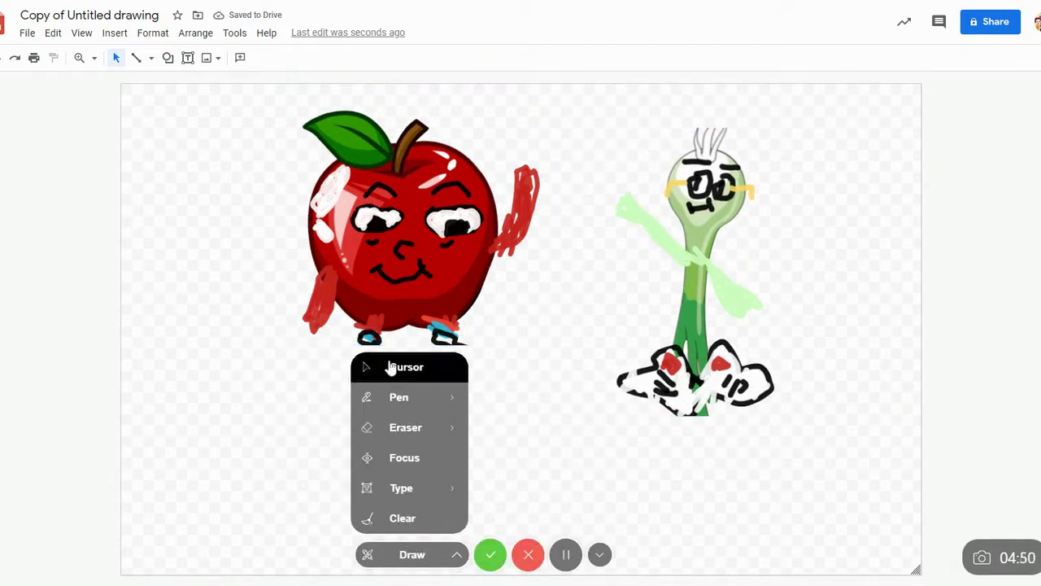
click(399, 397)
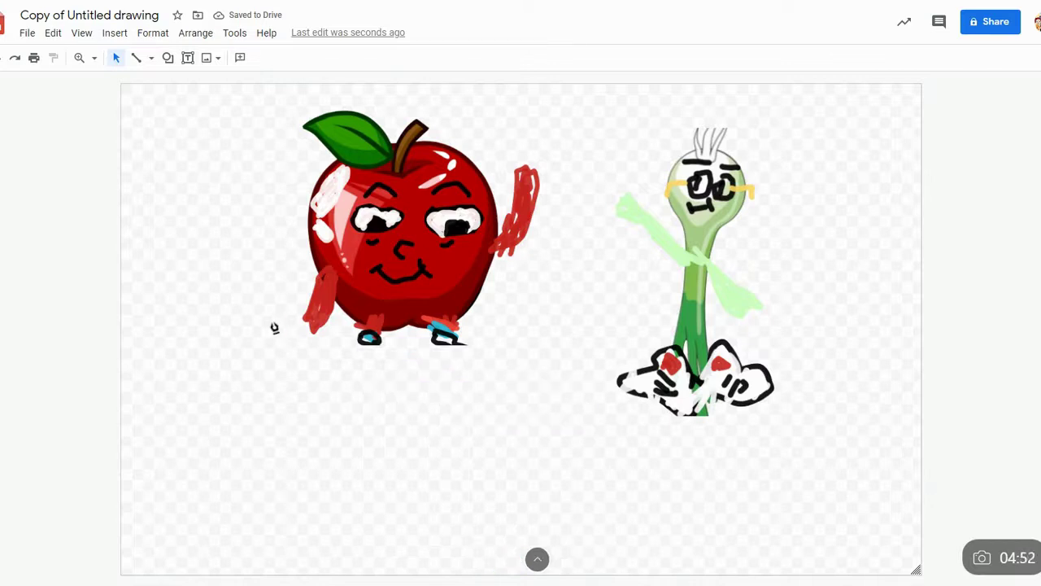
mouse_move(209, 351)
mouse_down()
mouse_move(375, 422)
mouse_move(612, 457)
mouse_move(423, 466)
mouse_move(316, 454)
mouse_move(217, 483)
mouse_move(335, 544)
mouse_move(504, 556)
mouse_up()
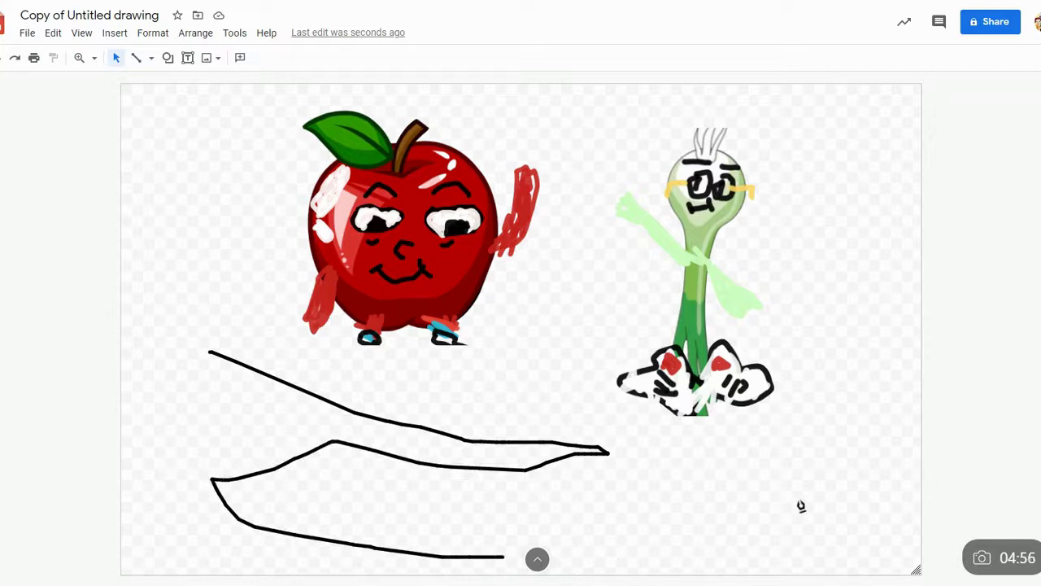
mouse_move(316, 403)
mouse_down()
mouse_move(249, 375)
mouse_move(666, 565)
mouse_move(364, 449)
mouse_move(308, 464)
mouse_move(583, 554)
mouse_move(781, 553)
mouse_move(837, 468)
mouse_move(826, 446)
mouse_move(374, 400)
mouse_move(320, 401)
mouse_move(251, 450)
mouse_move(247, 481)
mouse_move(217, 478)
mouse_up()
click(535, 561)
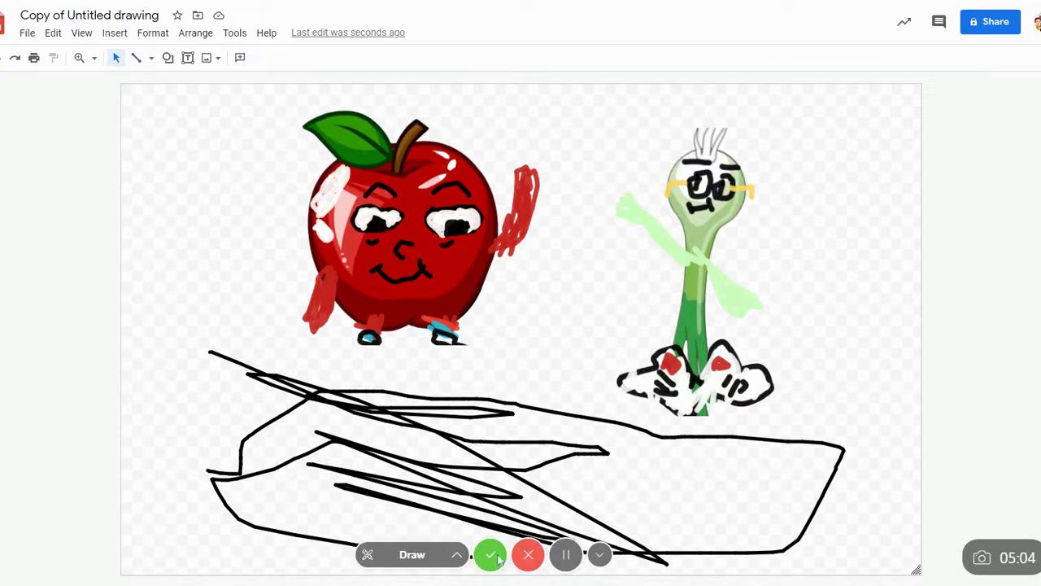
Collapse the screen recorder's drawing toolbar and move the apple and green onion characters slightly right and down.
click(596, 554)
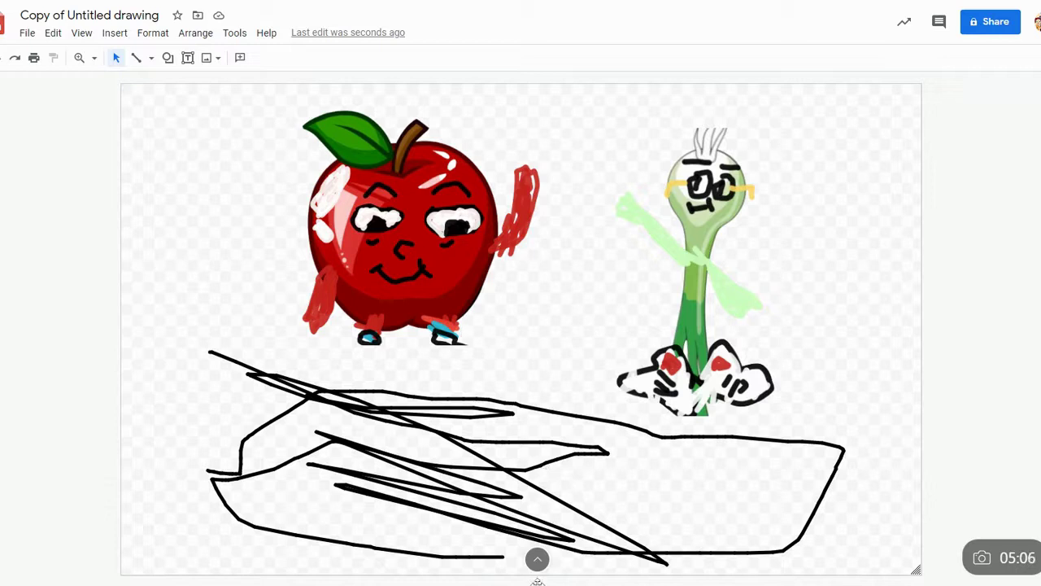
click(537, 559)
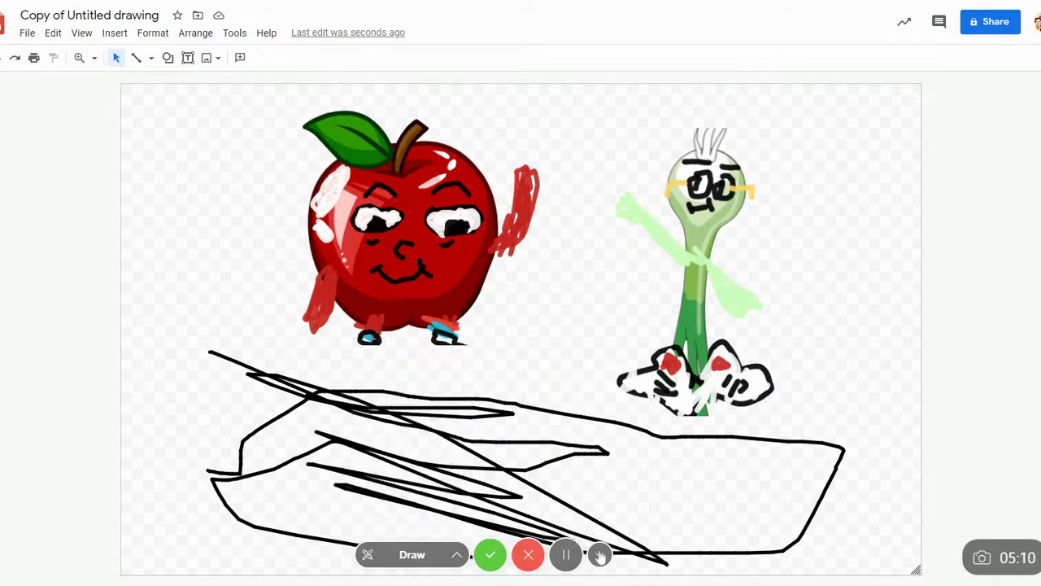
click(600, 554)
drag(423, 195, 447, 265)
click(669, 278)
drag(669, 279, 690, 311)
click(405, 162)
drag(405, 162, 474, 248)
Draw a thin straight line between the two characters and attach its upper end to the apple image's right edge.
click(136, 60)
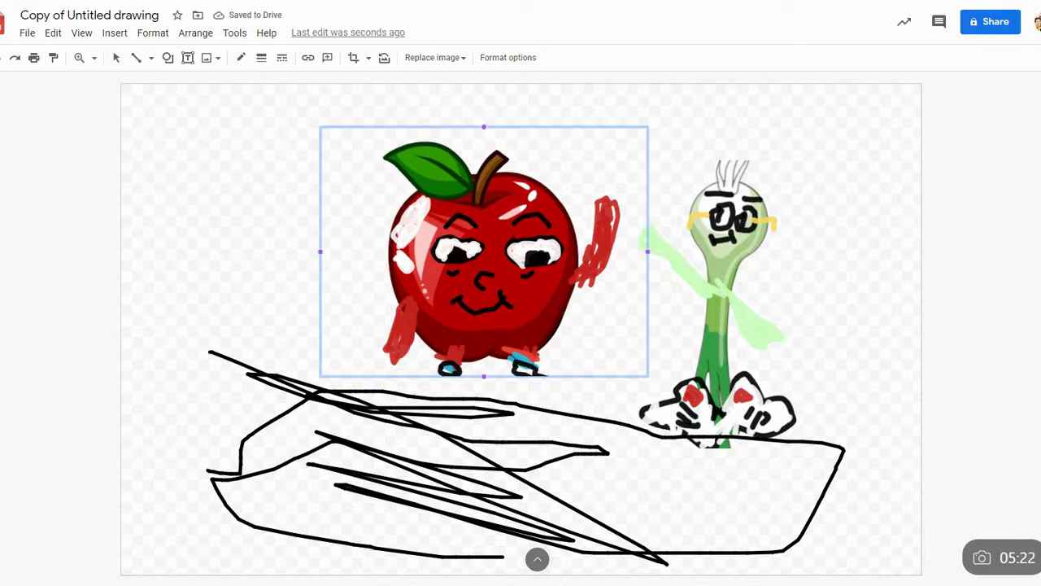
drag(620, 320, 625, 401)
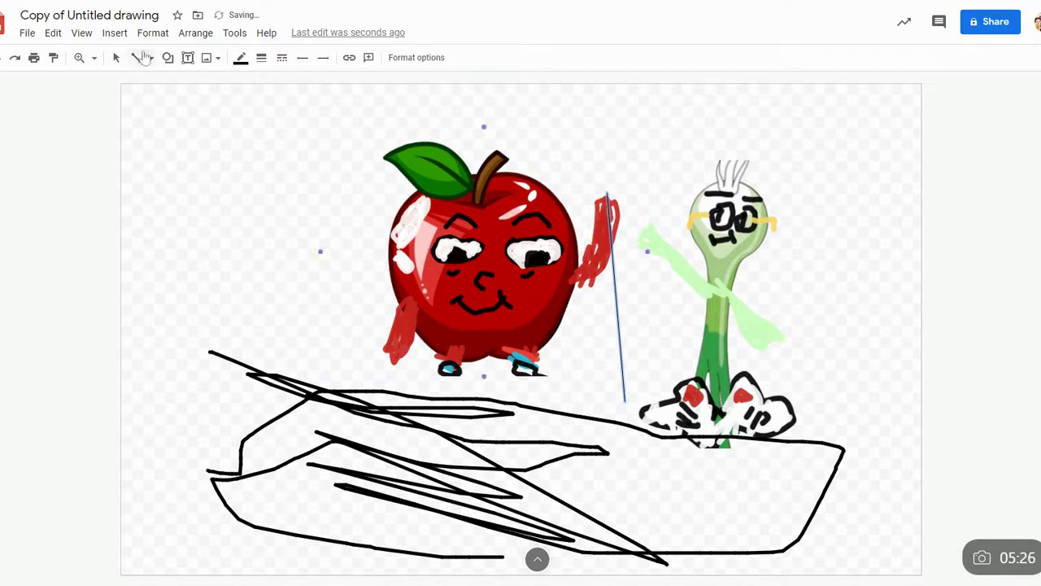
drag(624, 401, 568, 437)
click(518, 259)
drag(506, 252, 413, 252)
key(Escape)
drag(303, 277, 389, 278)
click(606, 199)
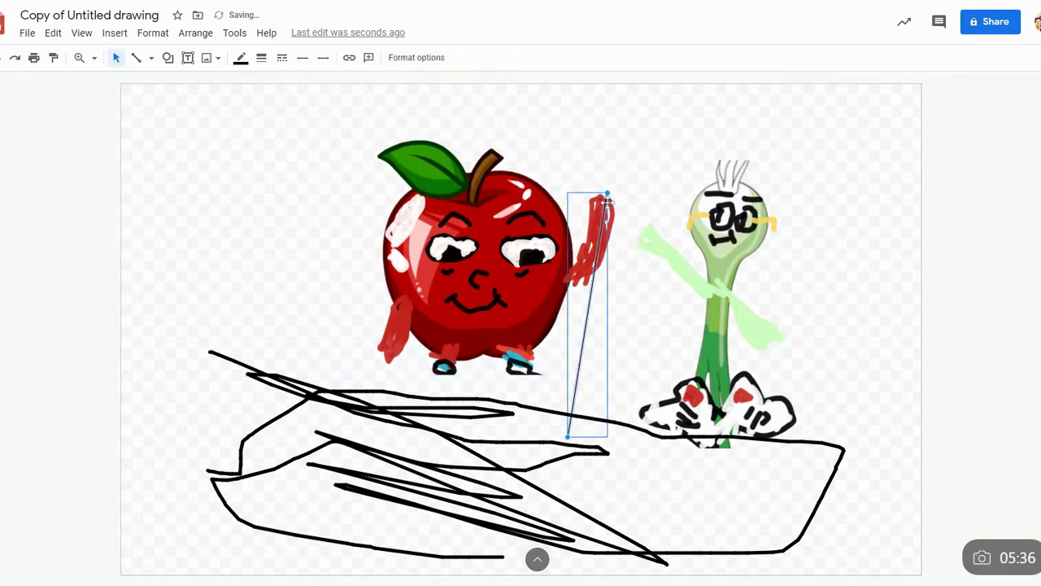
drag(607, 195, 642, 250)
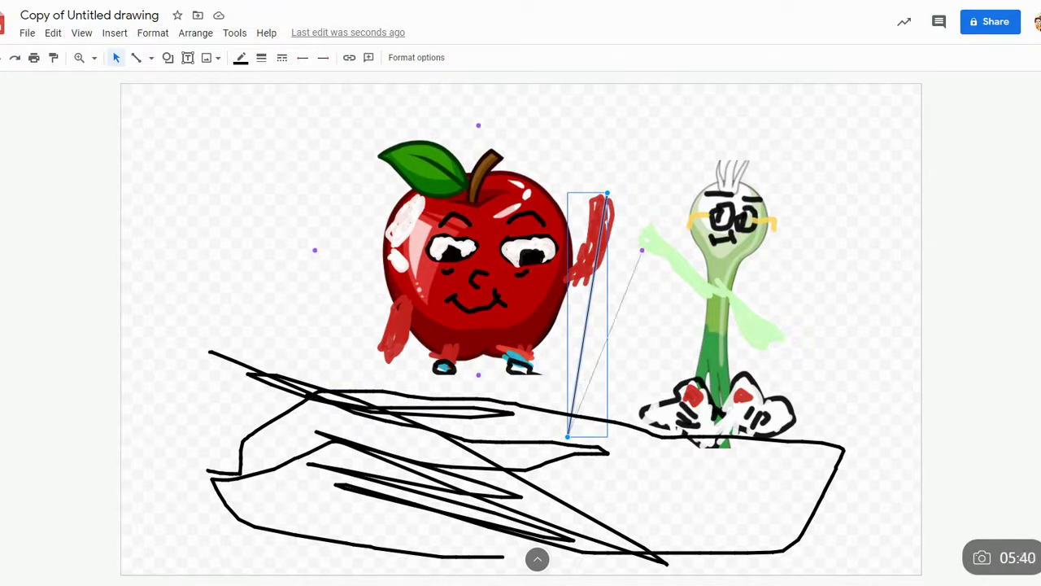
Move the apple left and the green onion right to widen the gap between them.
drag(557, 247, 474, 248)
click(668, 253)
drag(668, 253, 722, 264)
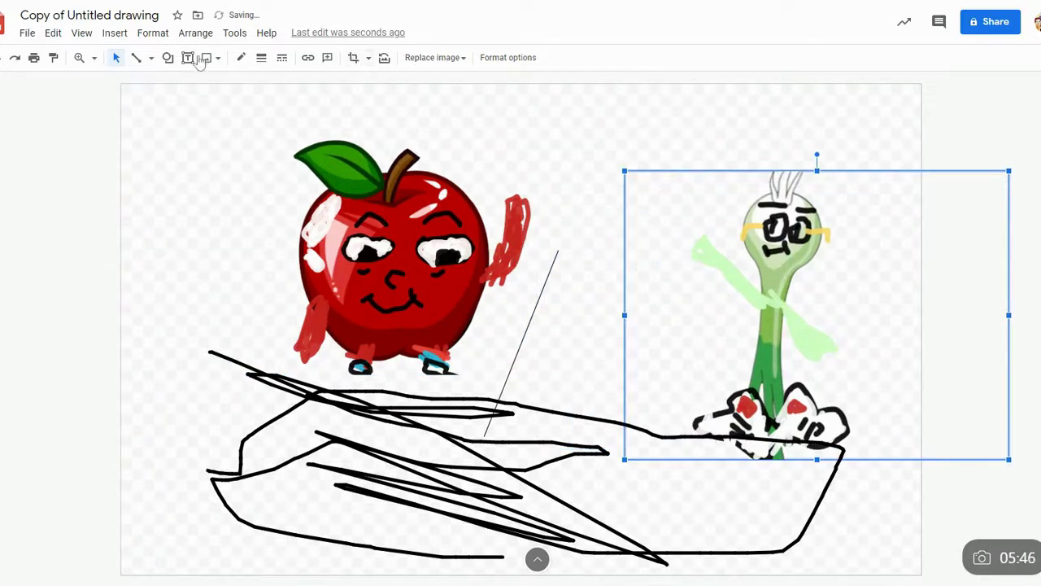
Draw two connected lines from the apple image's edge to the onion image's left edge and up to the onion's hand.
click(135, 57)
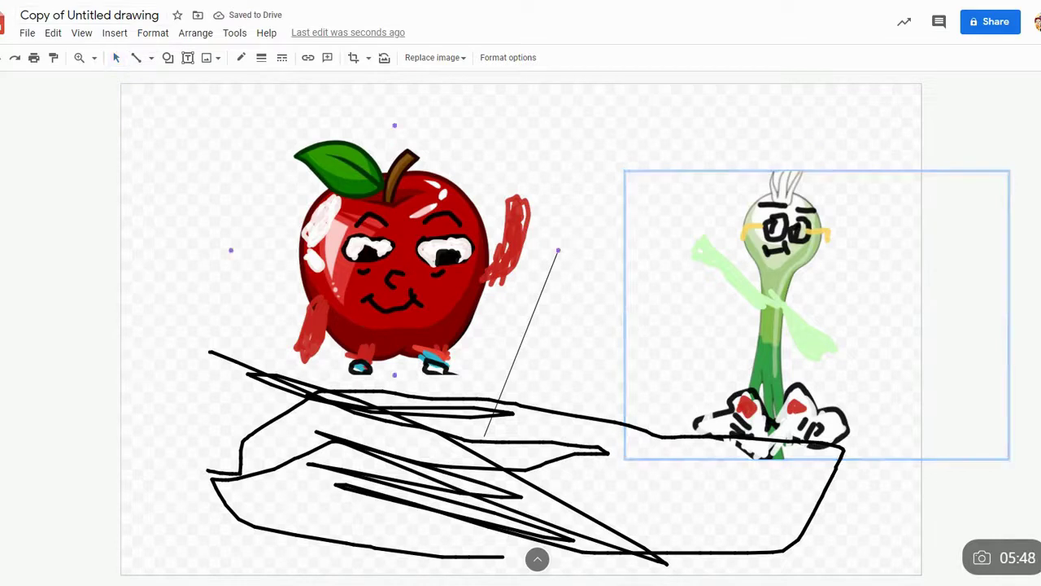
mouse_move(582, 220)
mouse_down()
mouse_move(655, 236)
mouse_move(624, 314)
mouse_move(683, 244)
mouse_move(624, 314)
mouse_up()
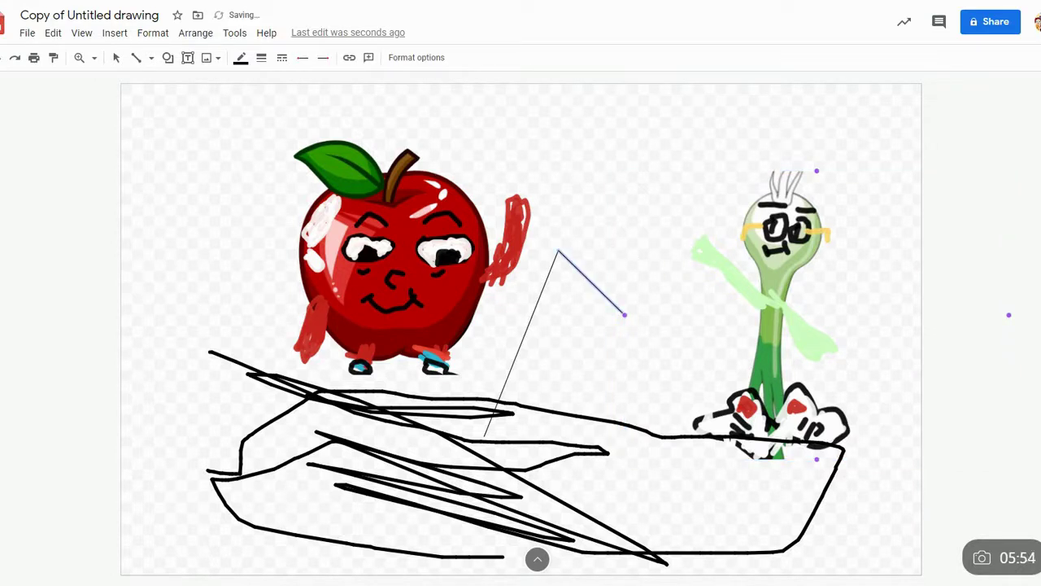
drag(682, 255, 699, 252)
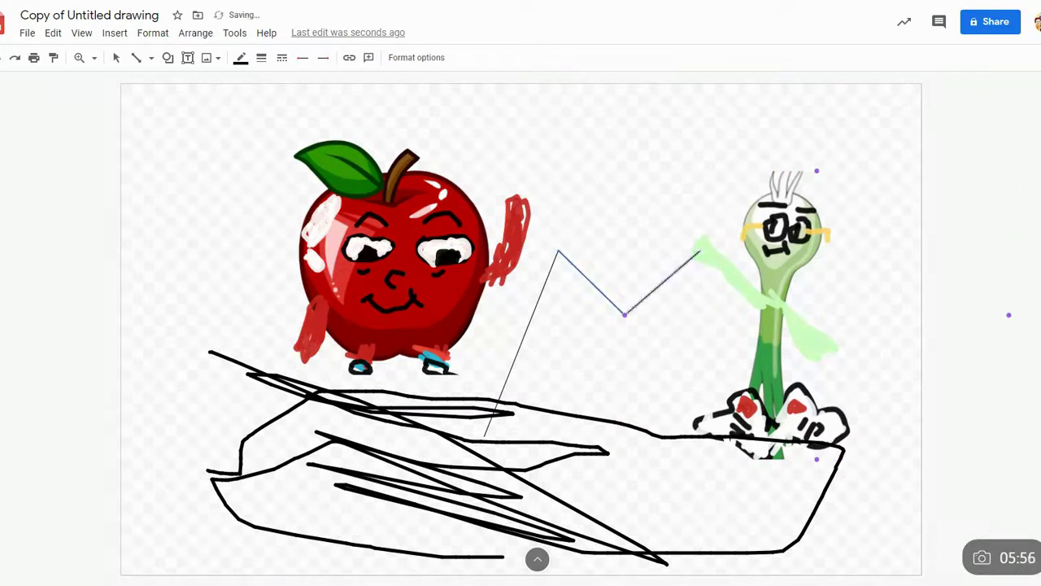
drag(643, 219, 708, 285)
click(713, 323)
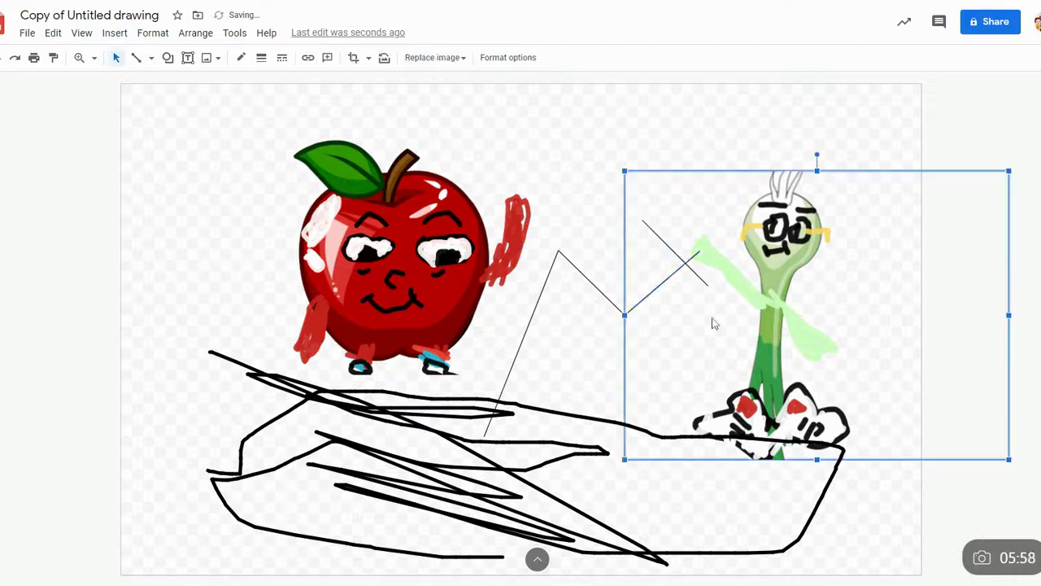
click(687, 265)
key(Delete)
Move the apple to the upper left corner of the canvas and the green onion to the upper right.
click(696, 252)
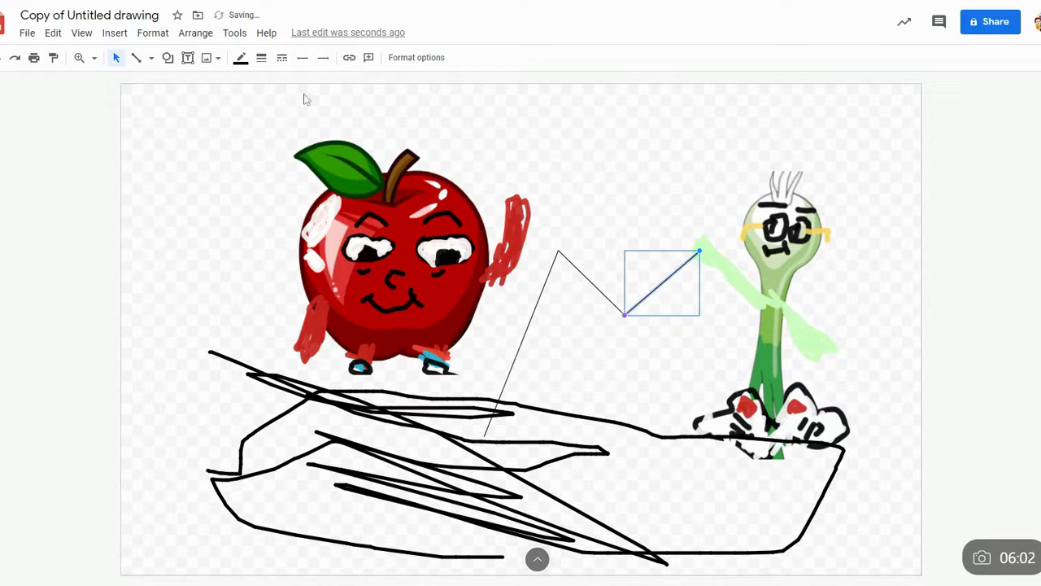
click(835, 241)
drag(934, 281, 773, 213)
key(ctrl+z)
drag(472, 277, 291, 217)
click(822, 258)
drag(822, 258, 901, 244)
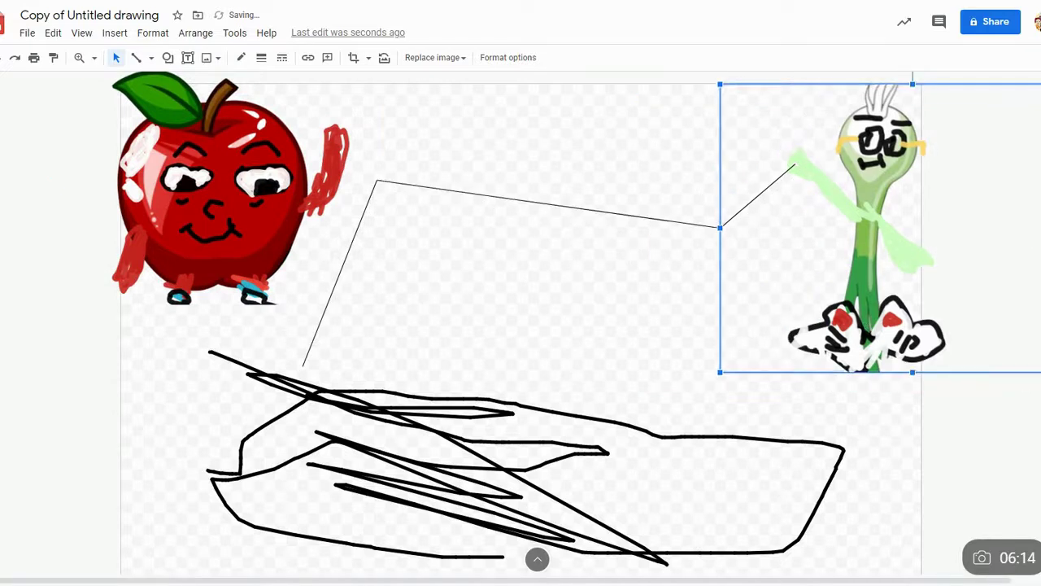
Draw a thin line from the green onion's feet down to the right end of the black scribble.
click(136, 58)
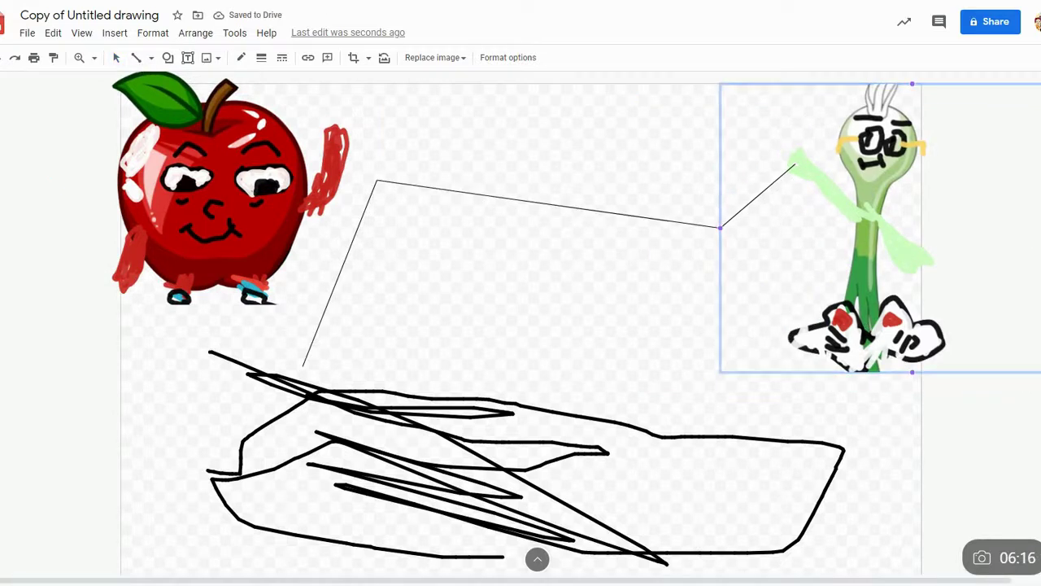
drag(906, 419, 836, 453)
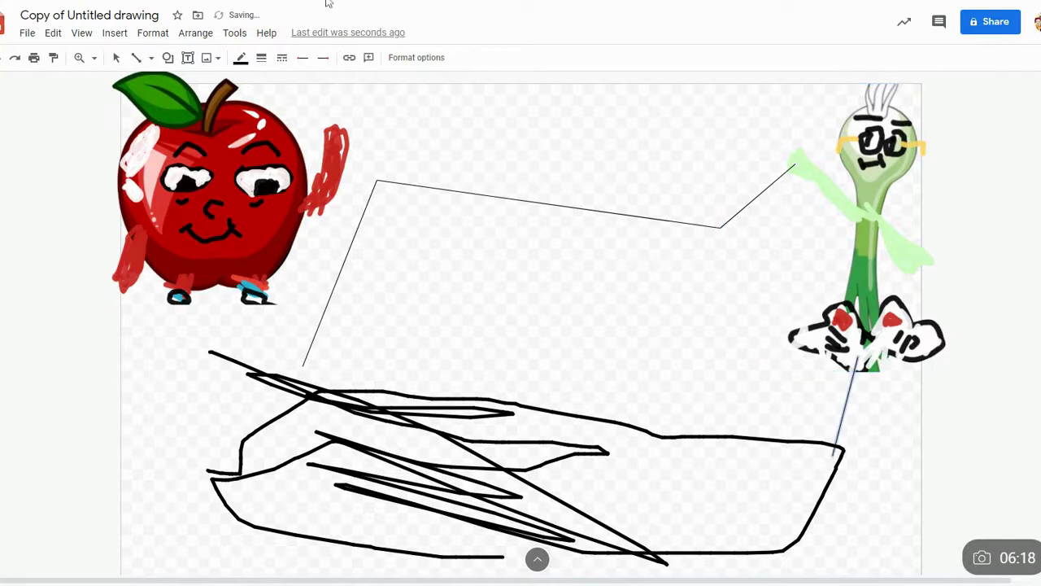
click(118, 60)
Readjust both characters so the apple sits slightly beyond the canvas's upper left corner and the onion stays near its right edge.
click(851, 214)
drag(851, 214, 809, 236)
drag(224, 160, 288, 183)
drag(846, 248, 818, 235)
drag(337, 169, 237, 109)
click(773, 259)
drag(773, 259, 879, 253)
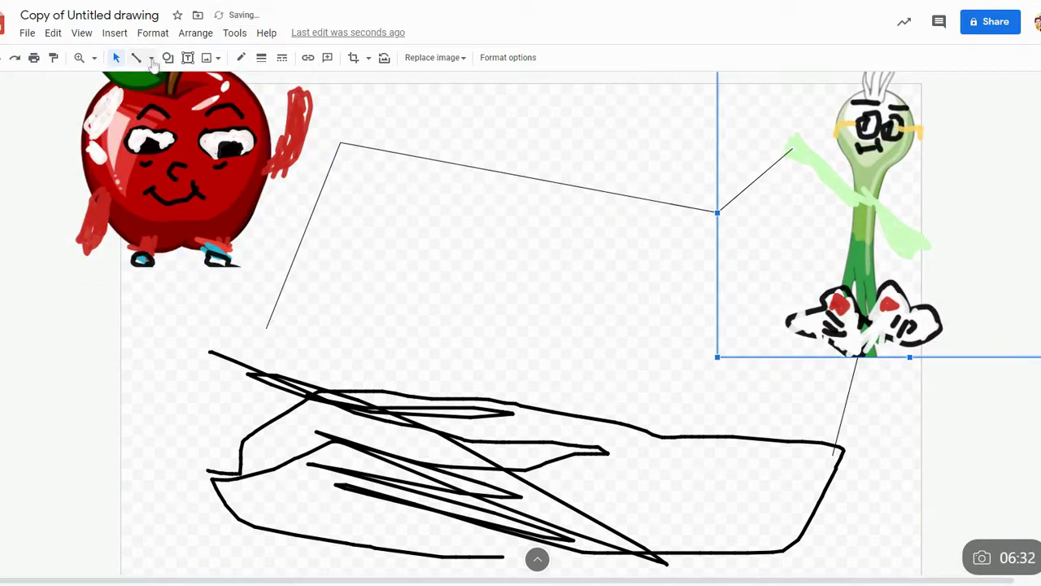
Add a text box below the connecting line between the characters and set its font size to 60.
click(188, 59)
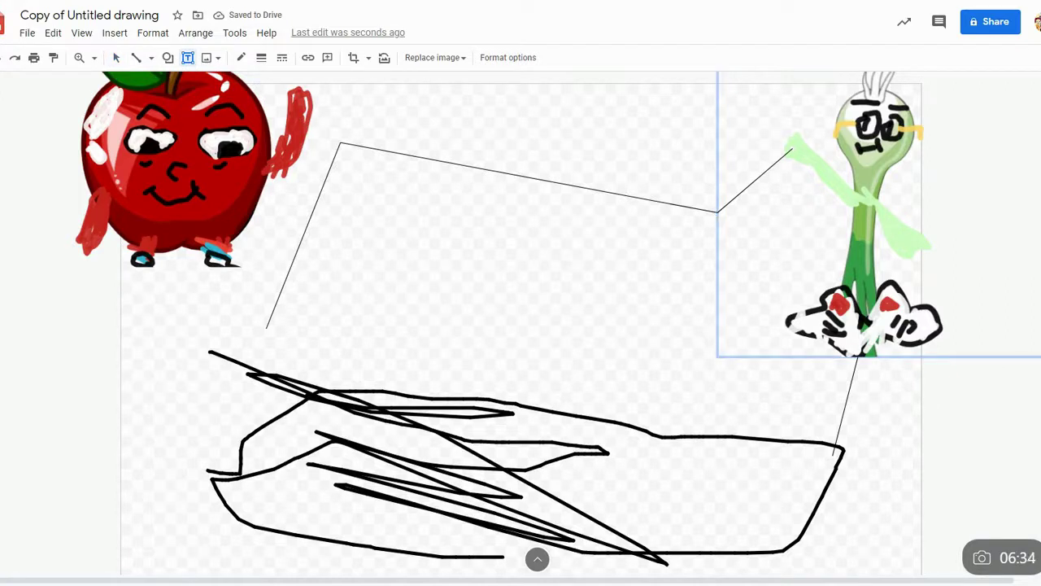
click(411, 213)
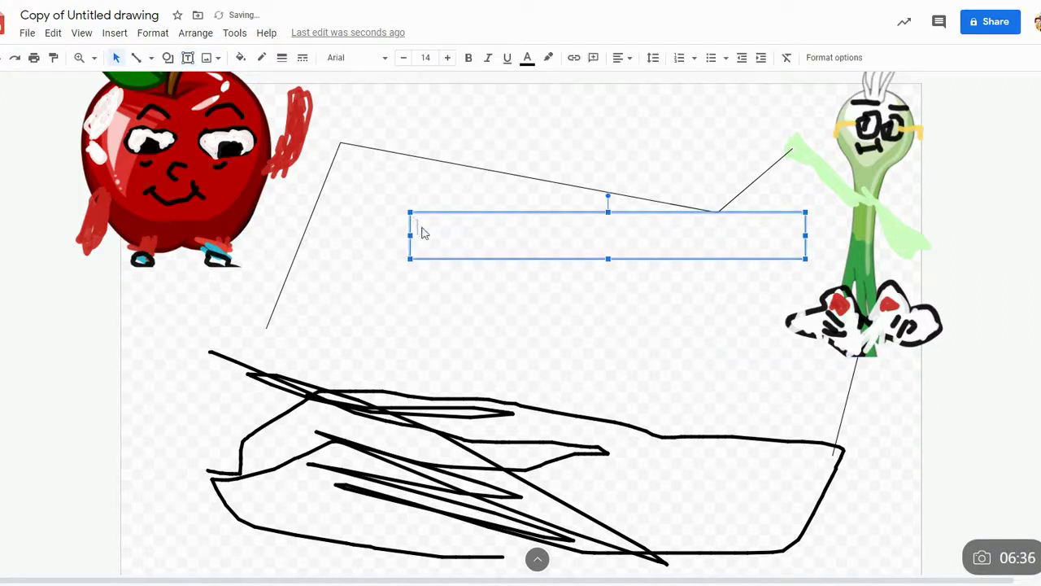
click(362, 57)
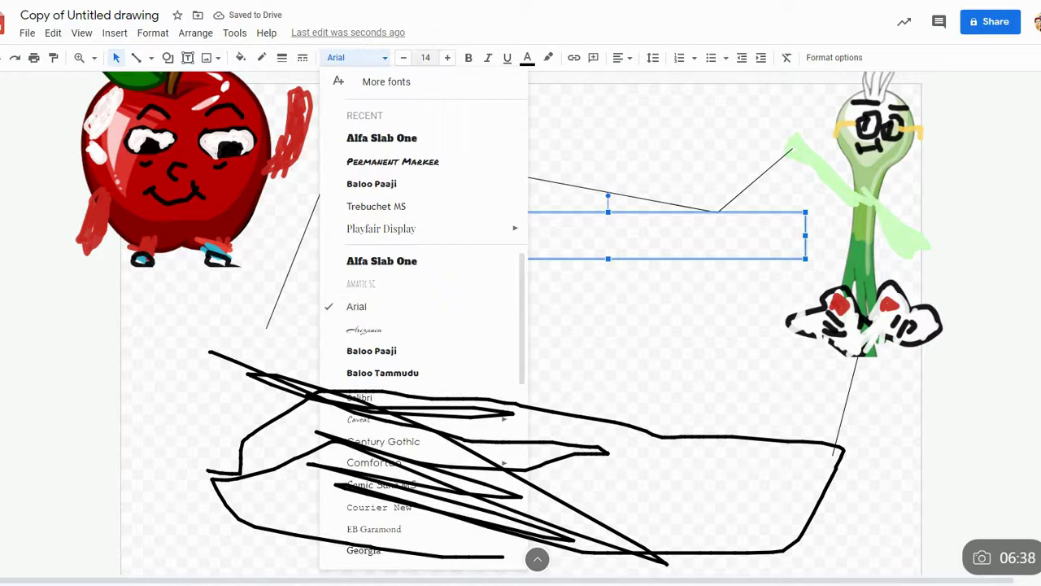
click(425, 57)
click(426, 370)
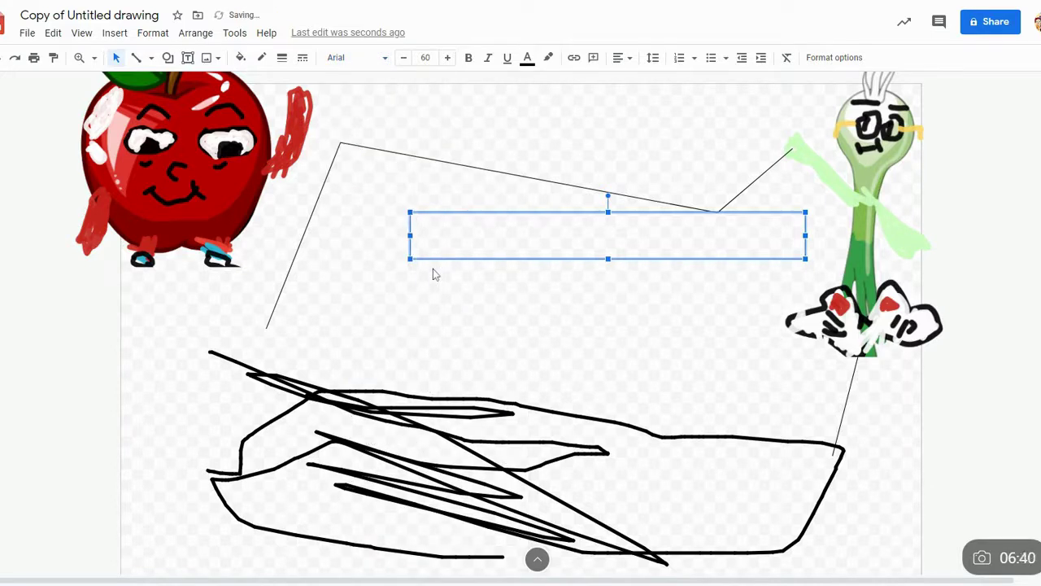
Enter "Apple&onion" in the text box with "crew" on a second line.
text(Apple)
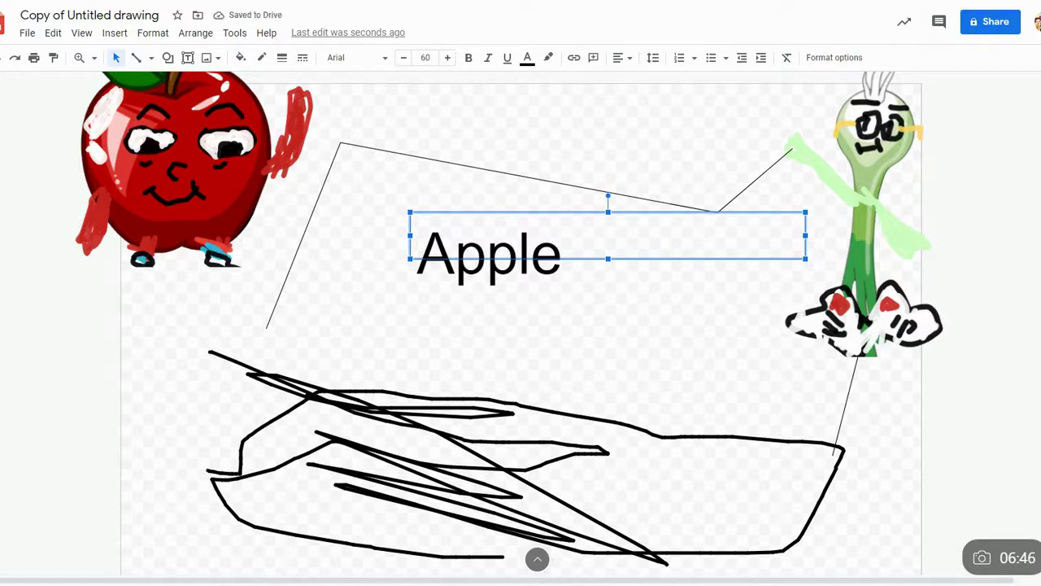
text(&onion)
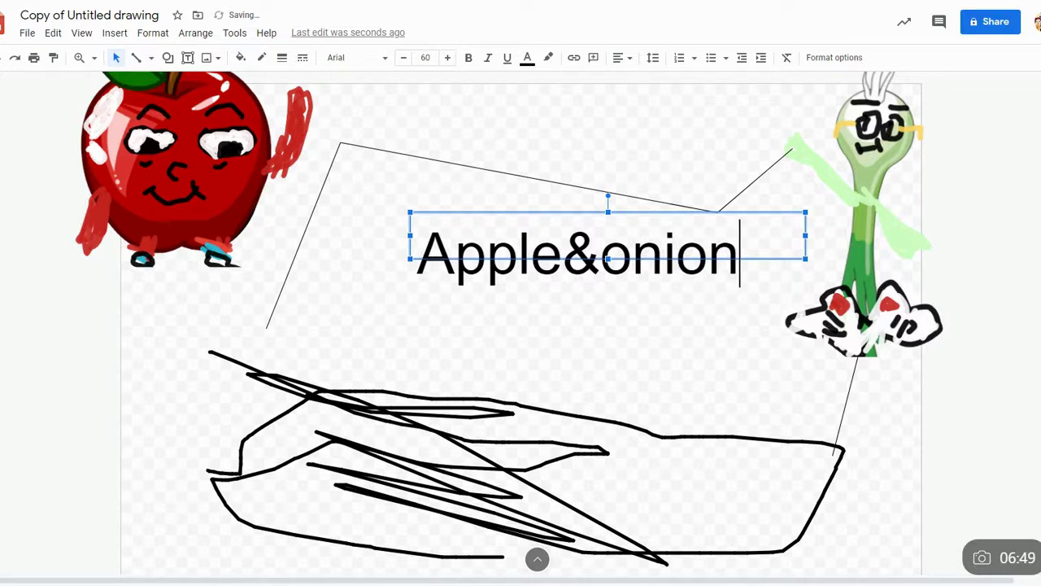
key(Return)
text(crew)
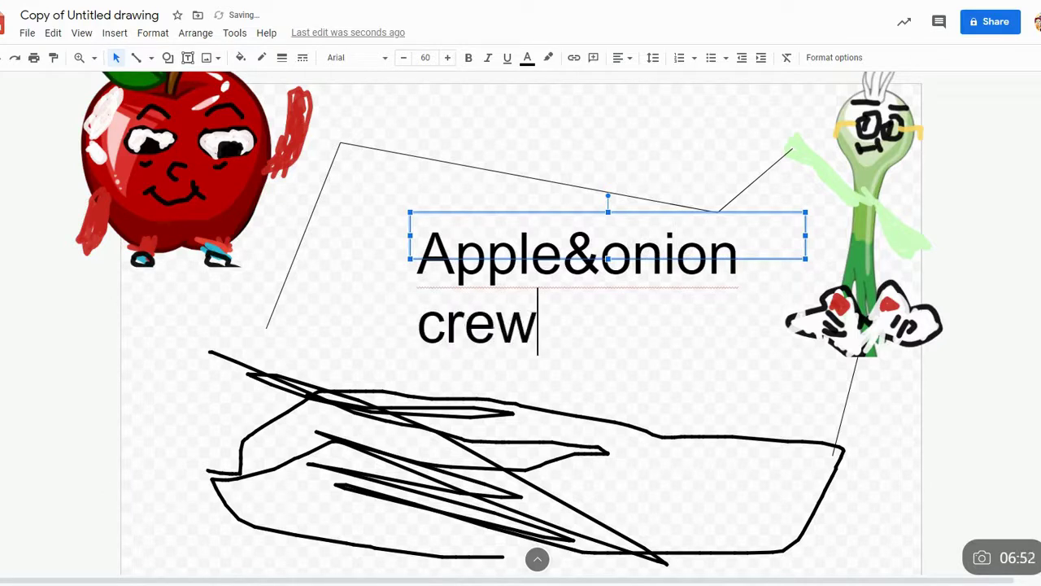